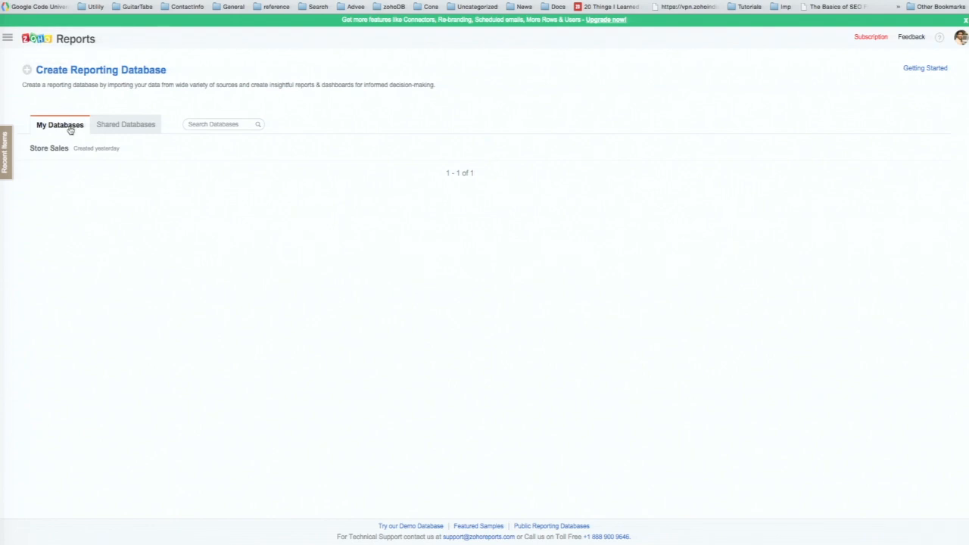
# View the list of recent items
pyautogui.click(5, 156)
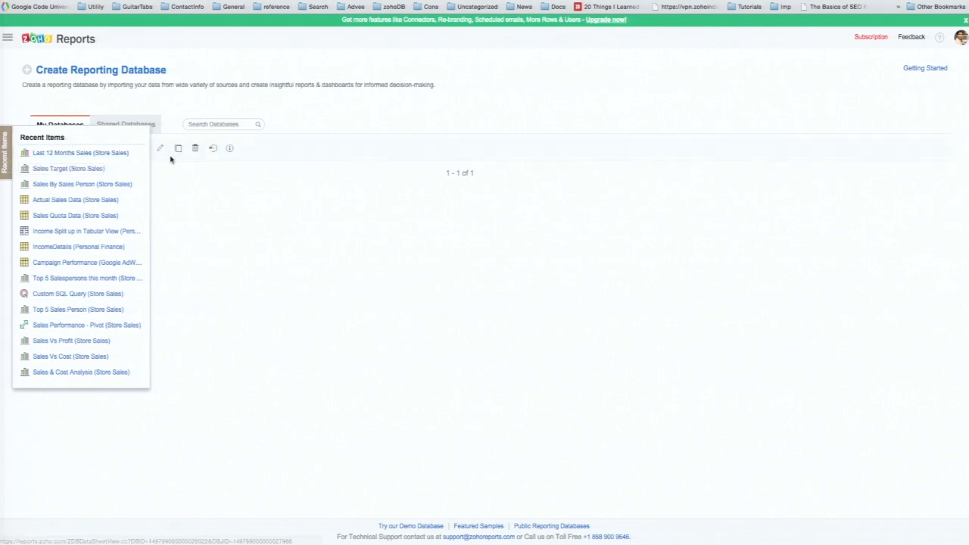
# Start a new reporting database from cloud storage, naming it Sales DB and setting the file type to Dropbox
pyautogui.click(28, 72)
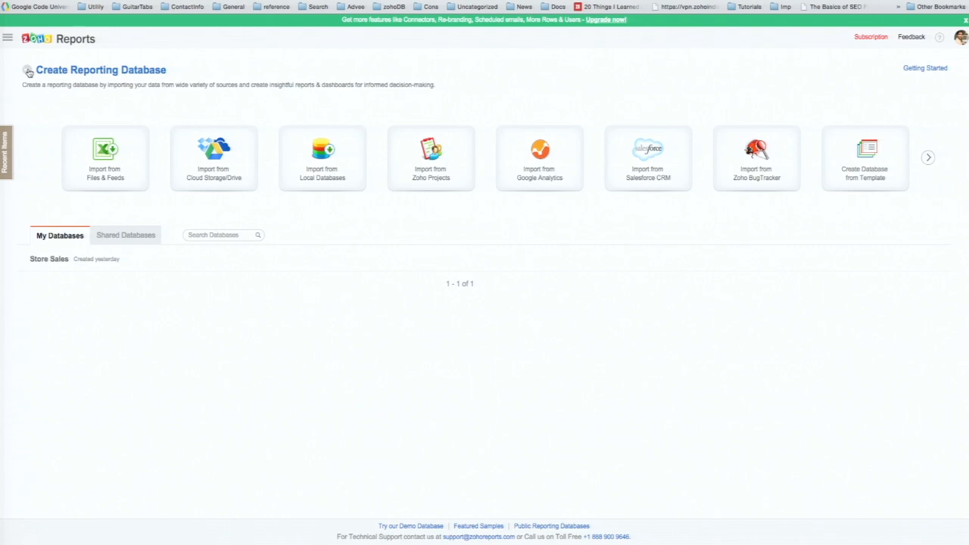
pyautogui.click(208, 176)
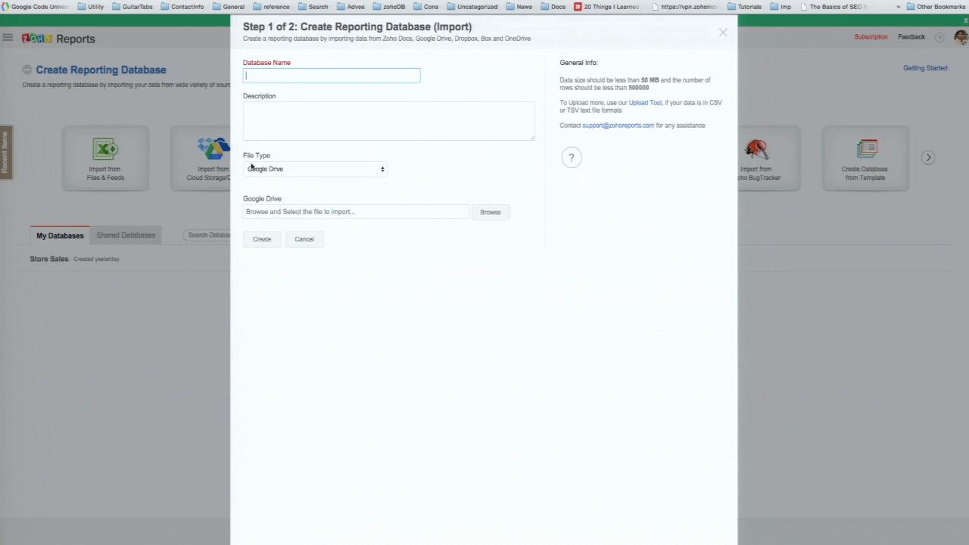
pyautogui.write('Sales Db')
pyautogui.press('BackSpace')
pyautogui.write('B')
pyautogui.click(288, 173)
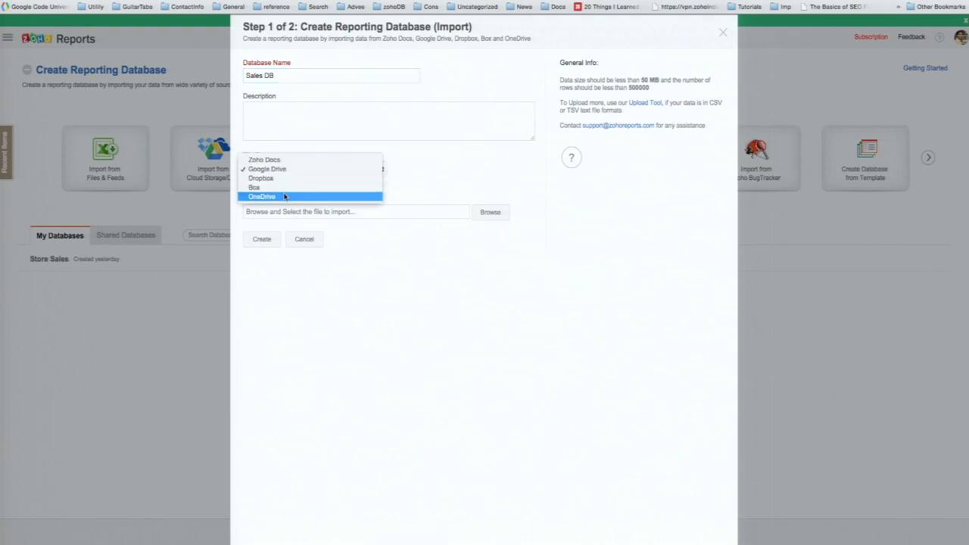
pyautogui.click(295, 179)
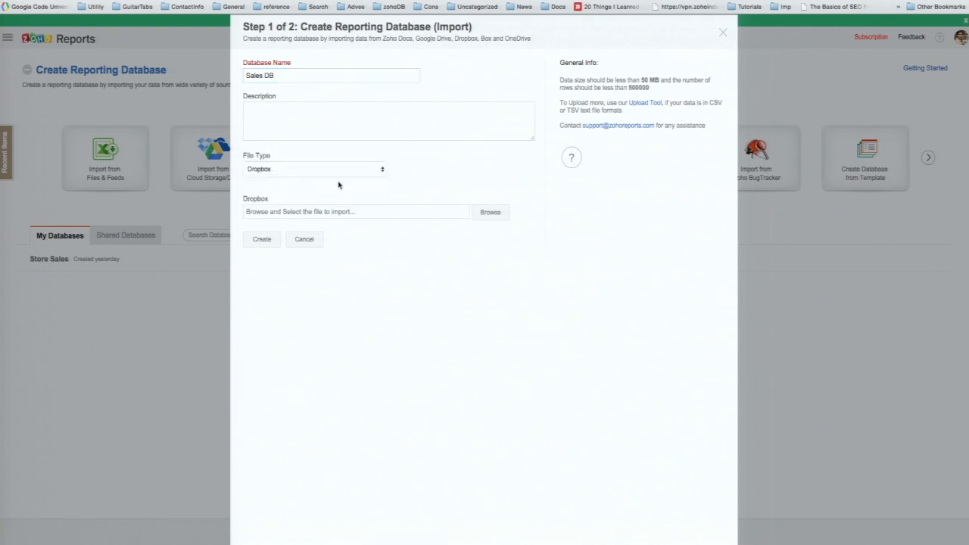
# Choose Actual_Sales_Data.csv from Dropbox, create the database from it and close the import summary
pyautogui.click(490, 219)
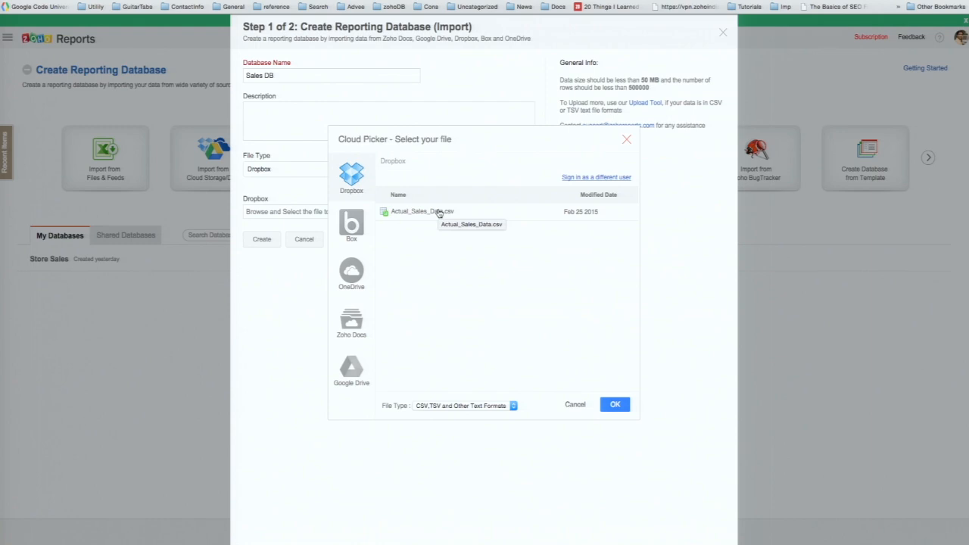
pyautogui.click(439, 214)
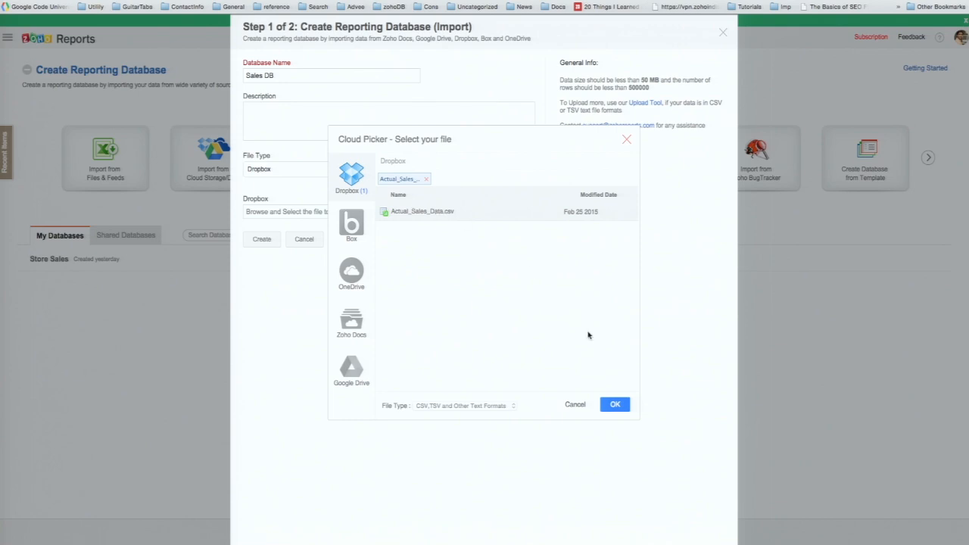
pyautogui.click(615, 405)
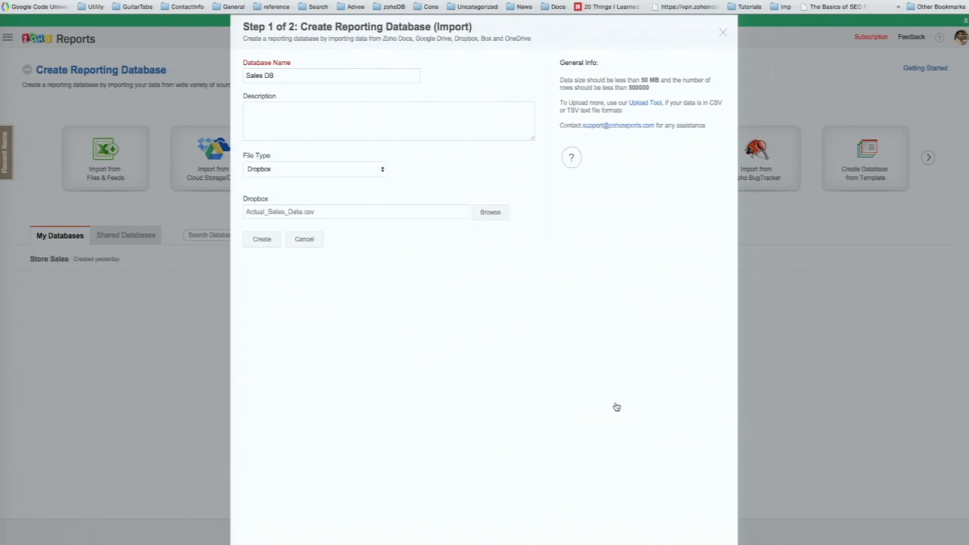
pyautogui.click(262, 239)
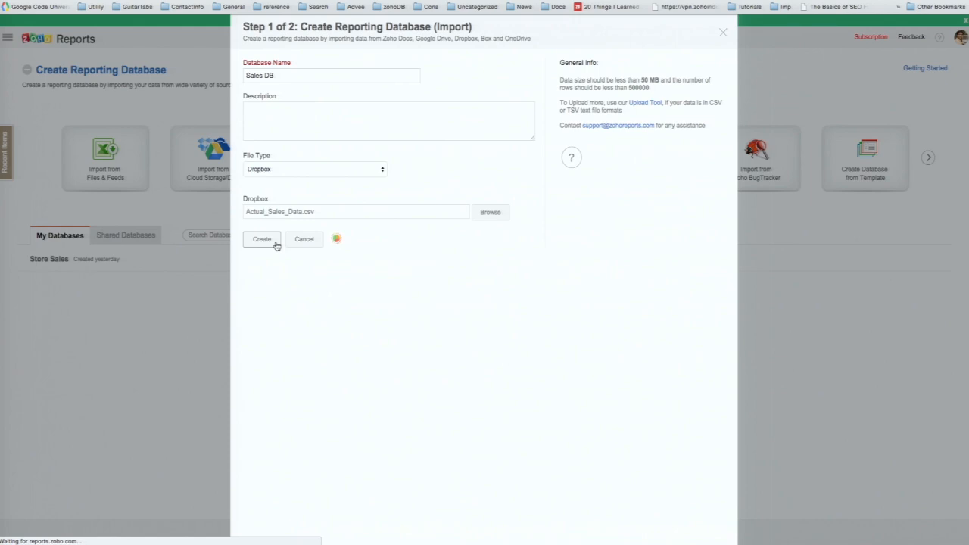
pyautogui.click(310, 347)
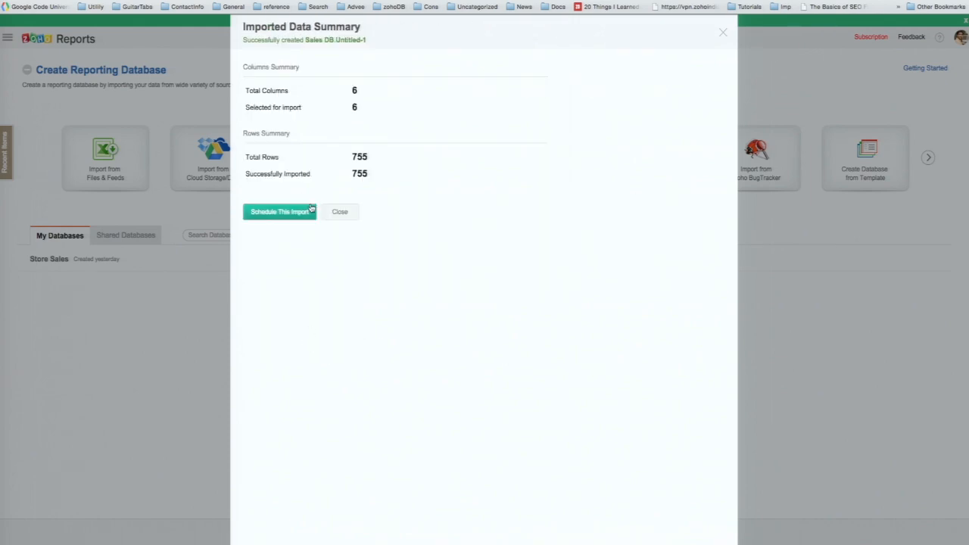
pyautogui.click(335, 212)
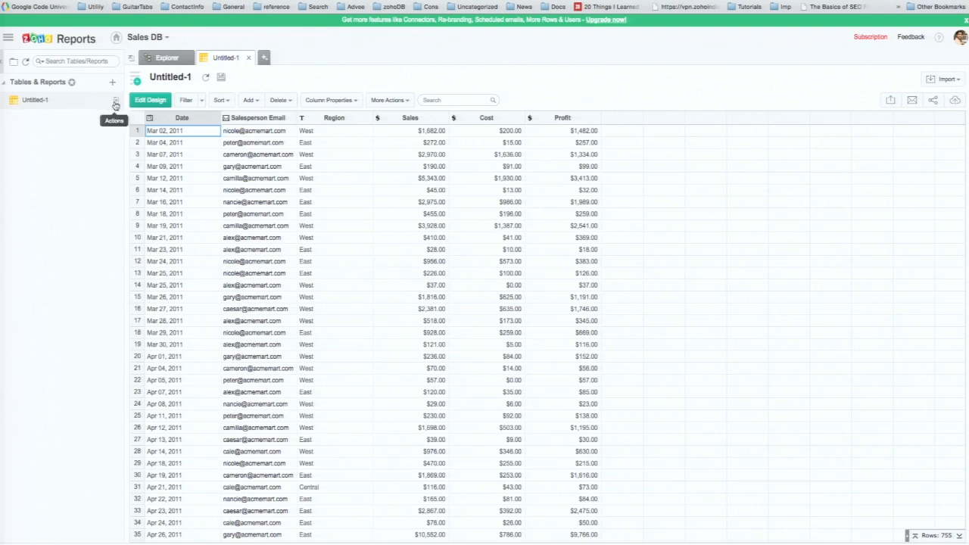
# Rename the imported Untitled-1 table as Actual Sales
pyautogui.rightClick(115, 105)
pyautogui.click(83, 118)
pyautogui.click(116, 104)
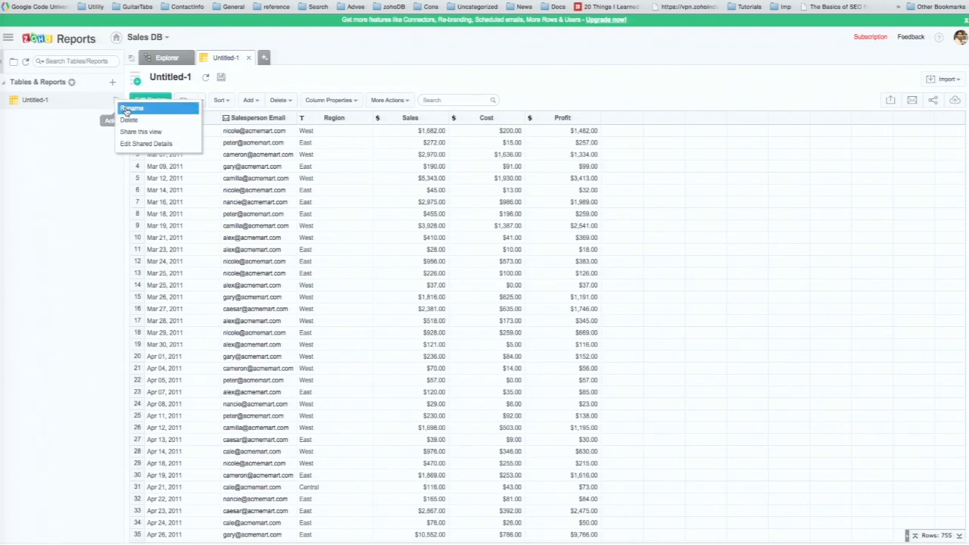
pyautogui.click(129, 109)
pyautogui.write('Actual Sals')
pyautogui.press('BackSpace')
pyautogui.write('es')
pyautogui.press('Return')
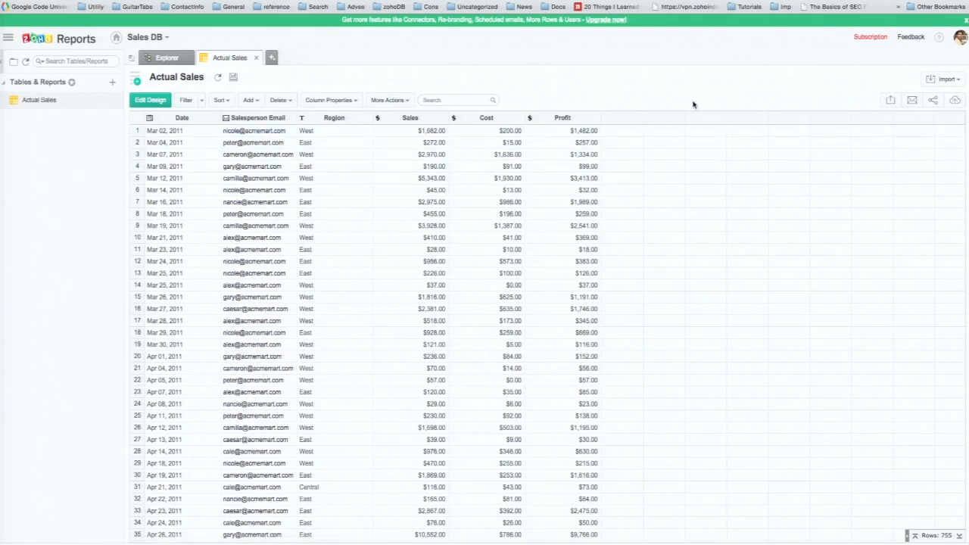
# Create a second table in Sales DB by importing data, name it Salesperson Data and close the import summary
pyautogui.click(161, 60)
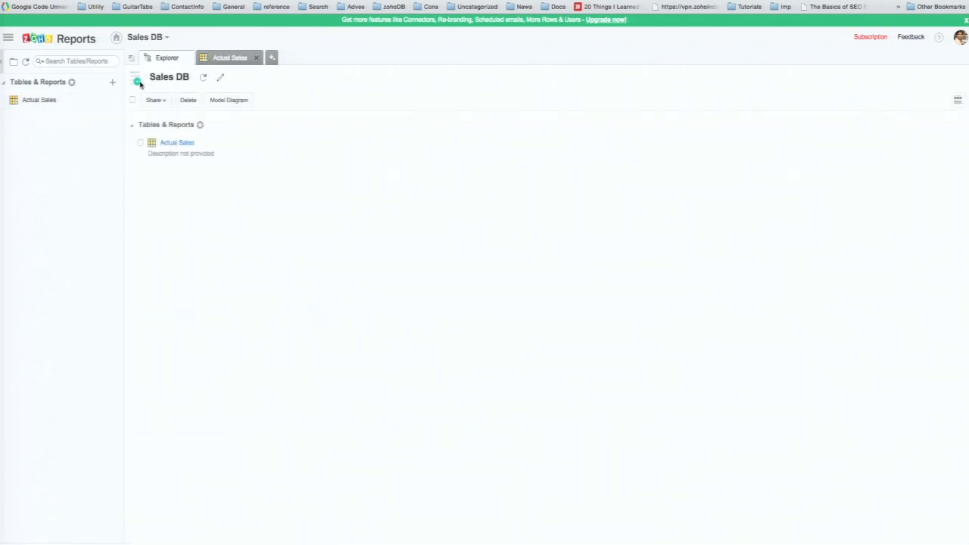
pyautogui.click(136, 81)
pyautogui.click(157, 101)
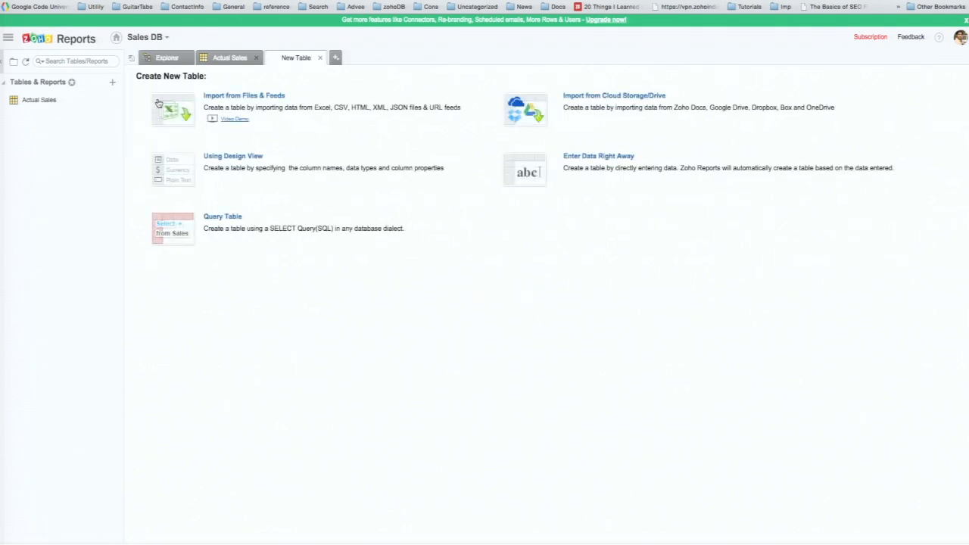
pyautogui.click(250, 95)
pyautogui.write('Sales')
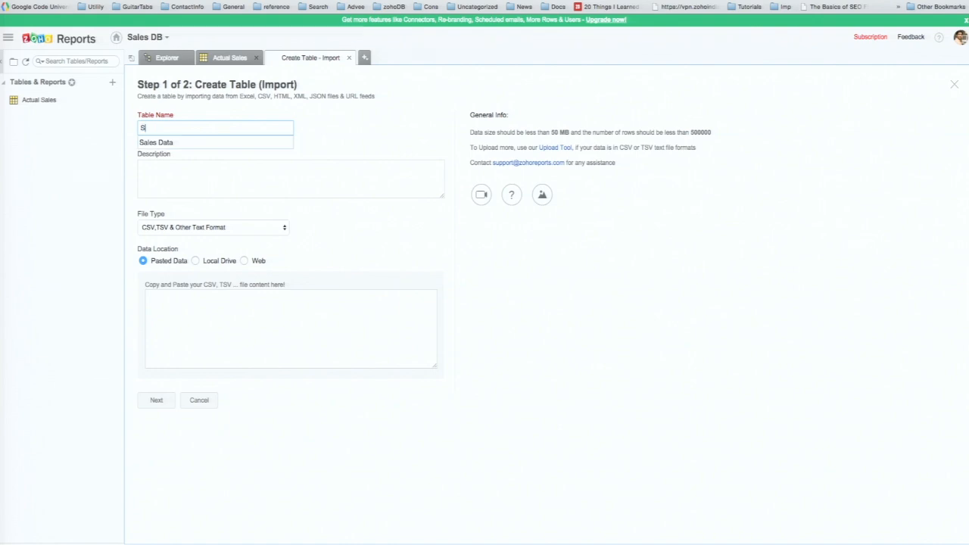
pyautogui.write('person Data')
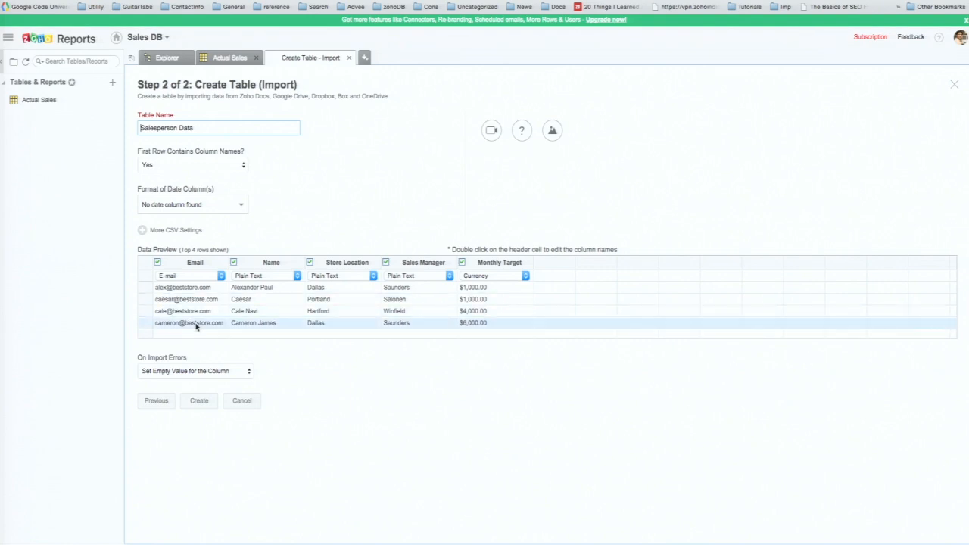
pyautogui.click(199, 397)
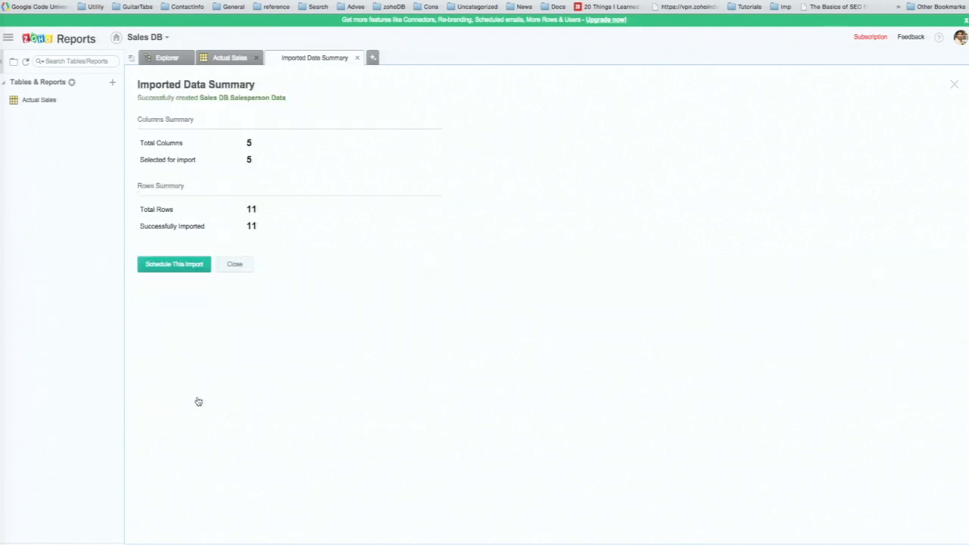
pyautogui.click(234, 264)
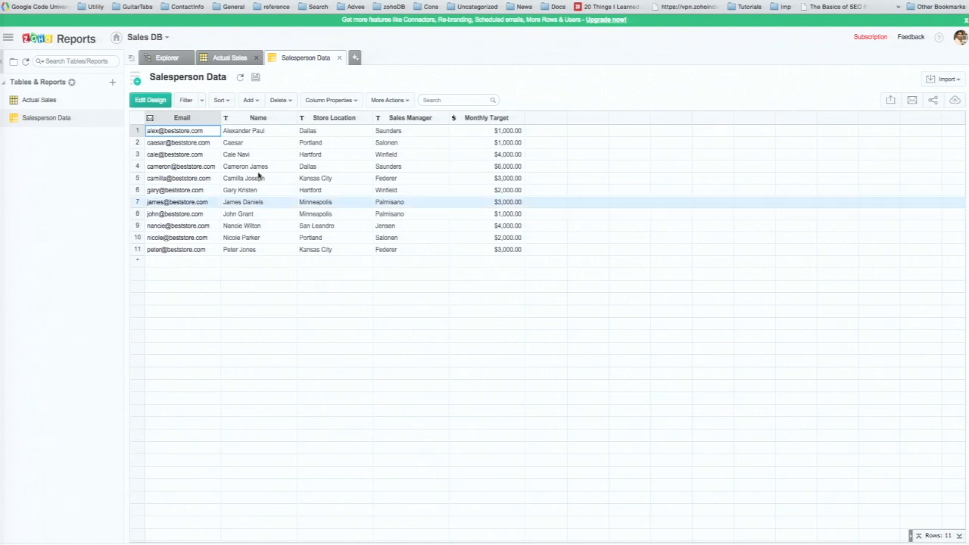
# Compare the two tables and change the Salesperson Email column in Actual Sales to a lookup column on Salesperson Data's Email
pyautogui.click(230, 59)
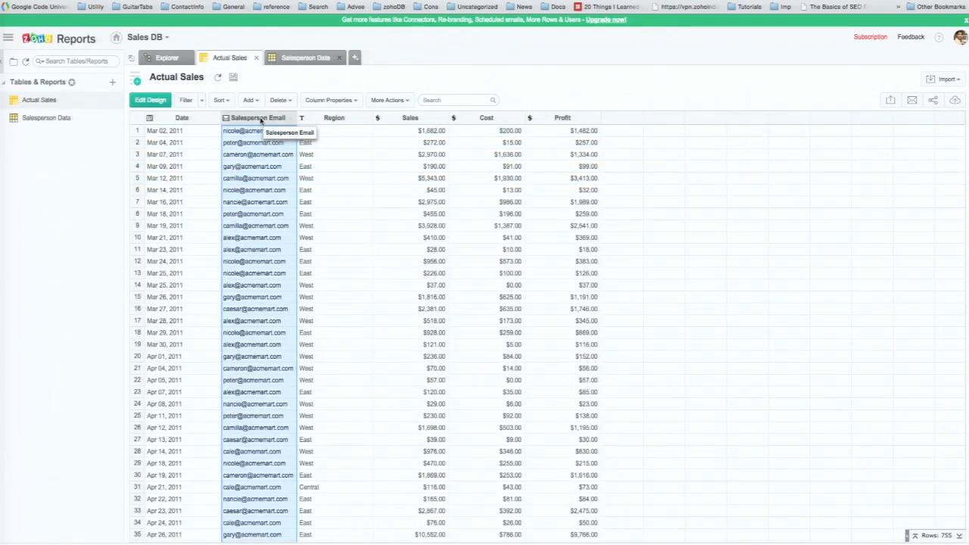
pyautogui.click(286, 61)
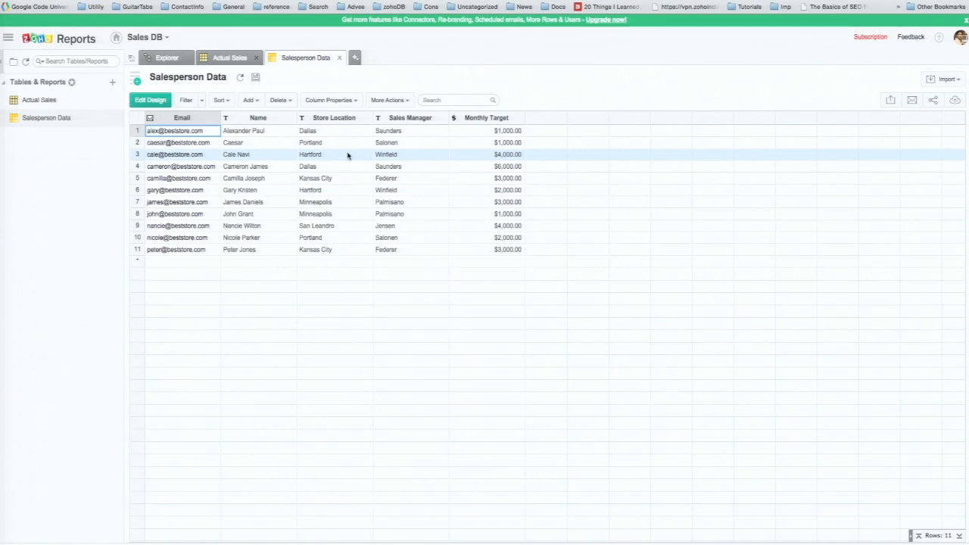
pyautogui.click(231, 58)
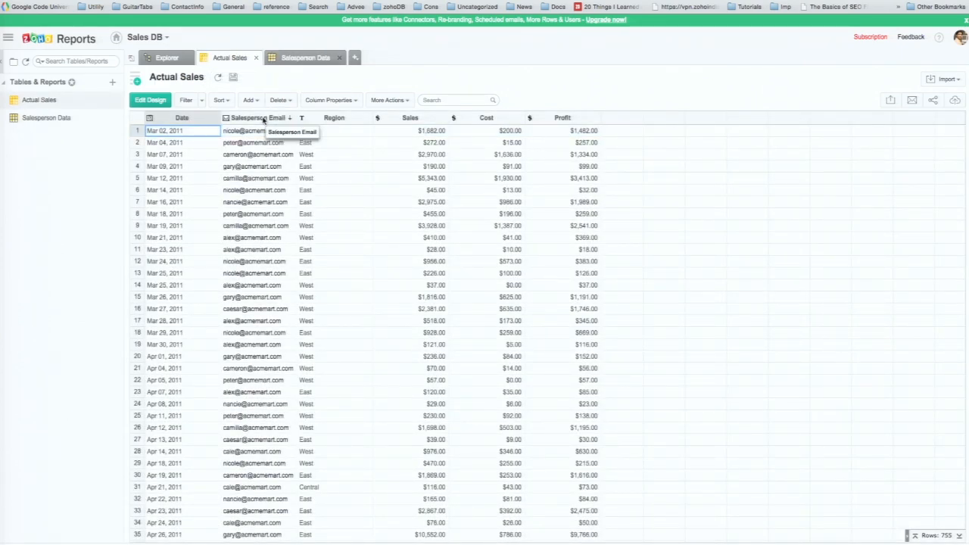
pyautogui.rightClick(264, 120)
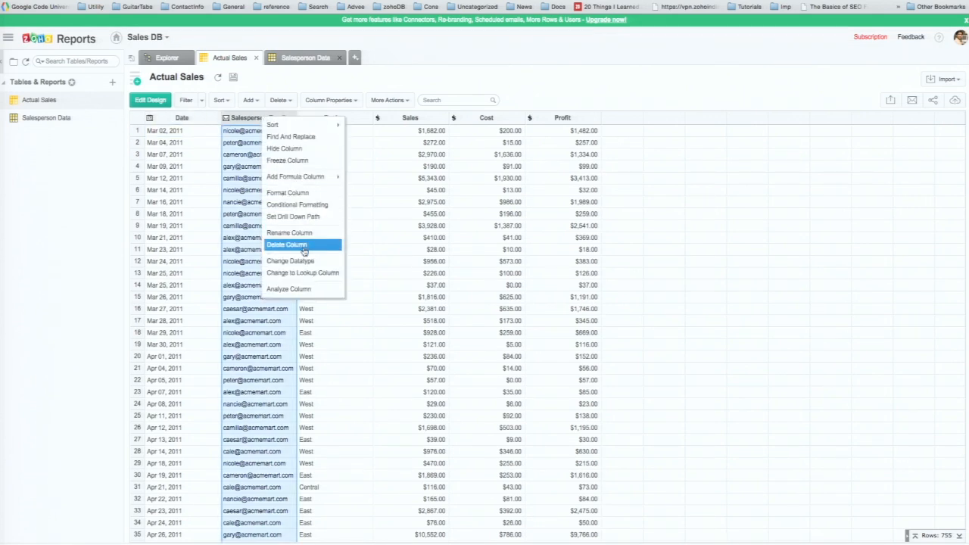
pyautogui.click(303, 273)
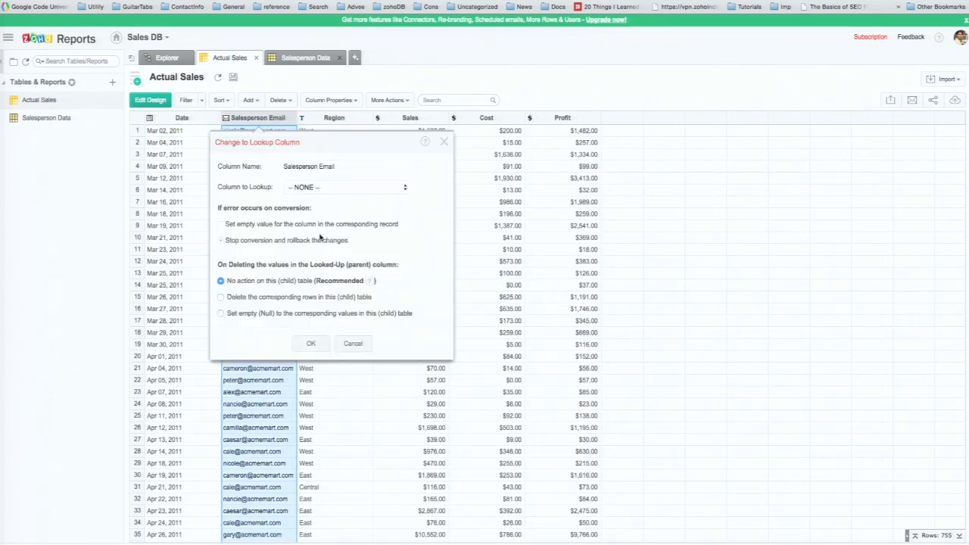
pyautogui.click(346, 189)
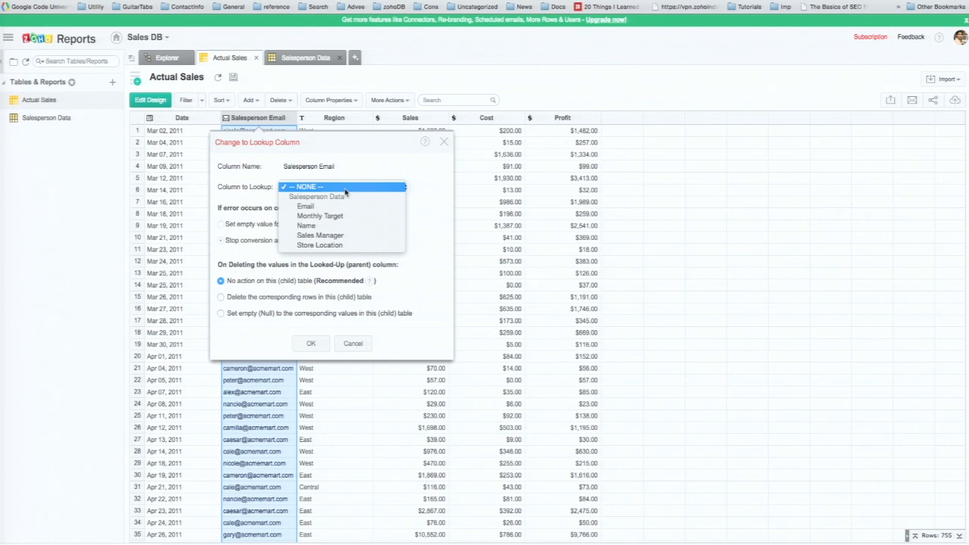
pyautogui.click(343, 207)
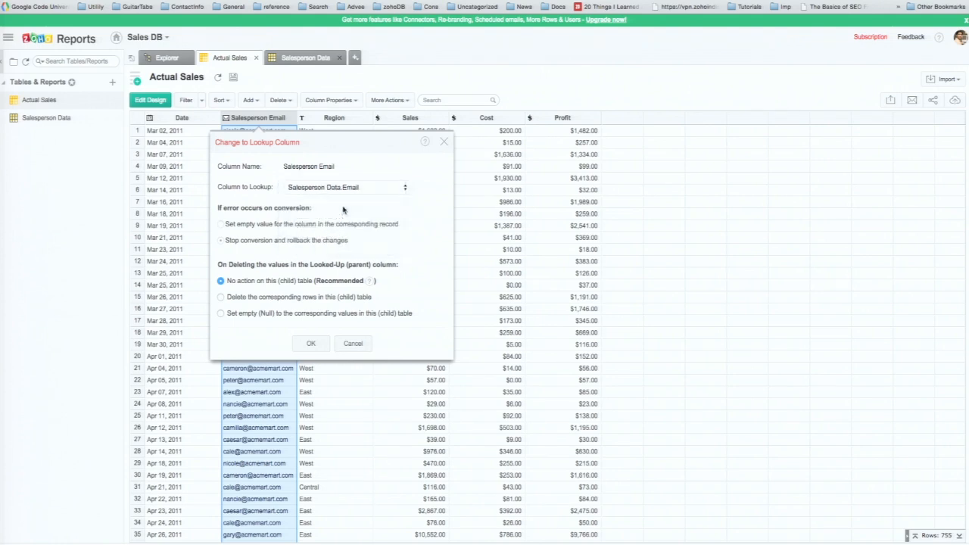
pyautogui.click(315, 344)
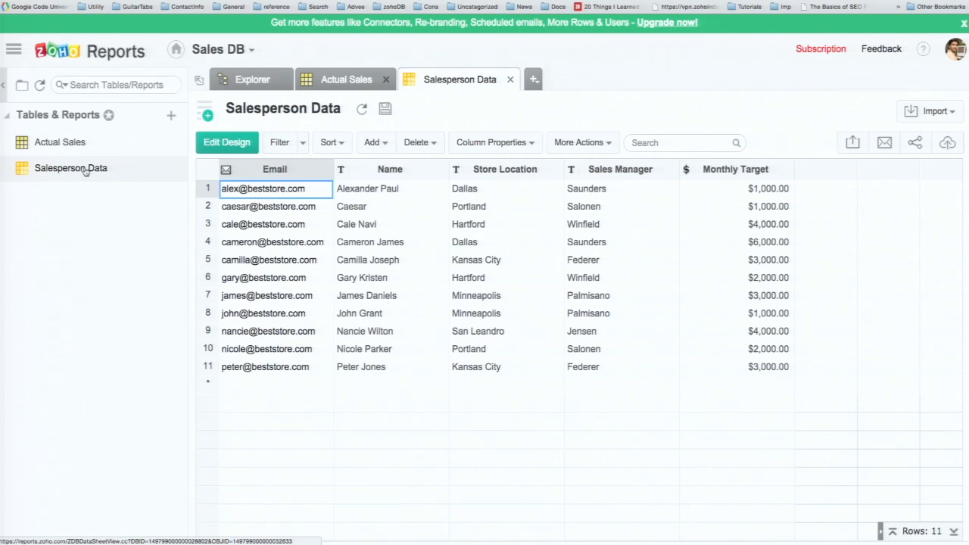
# Create a new chart view from the Actual Sales table and expand the Salesperson Data columns
pyautogui.click(338, 79)
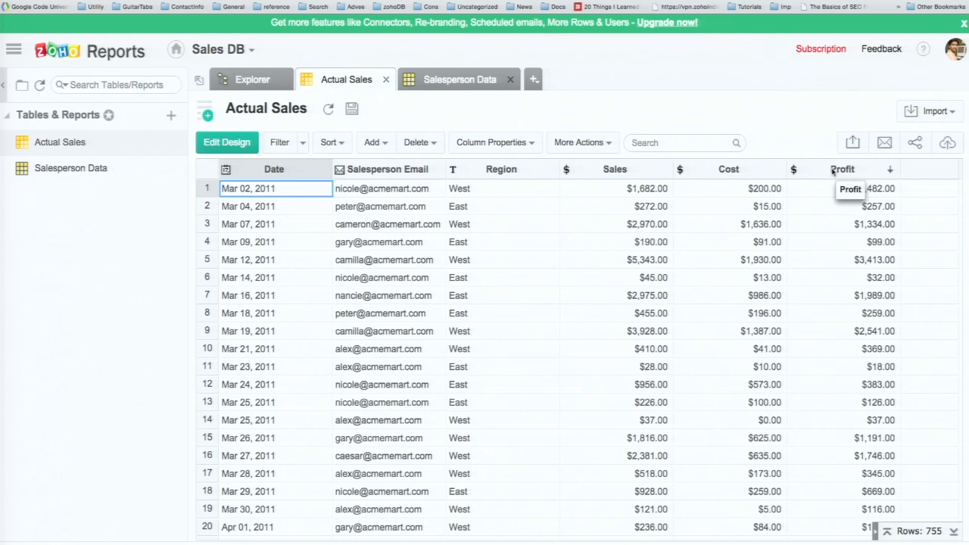
pyautogui.click(209, 121)
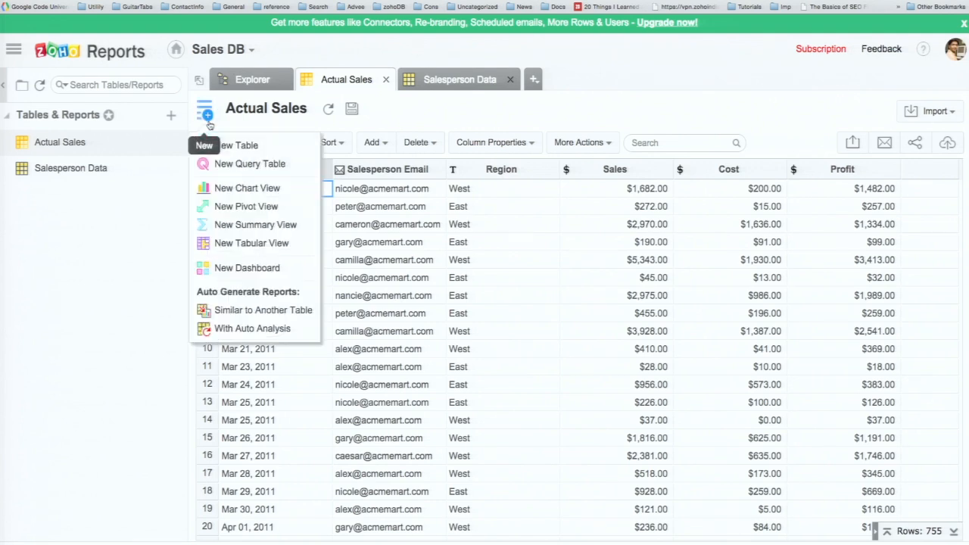
pyautogui.click(247, 189)
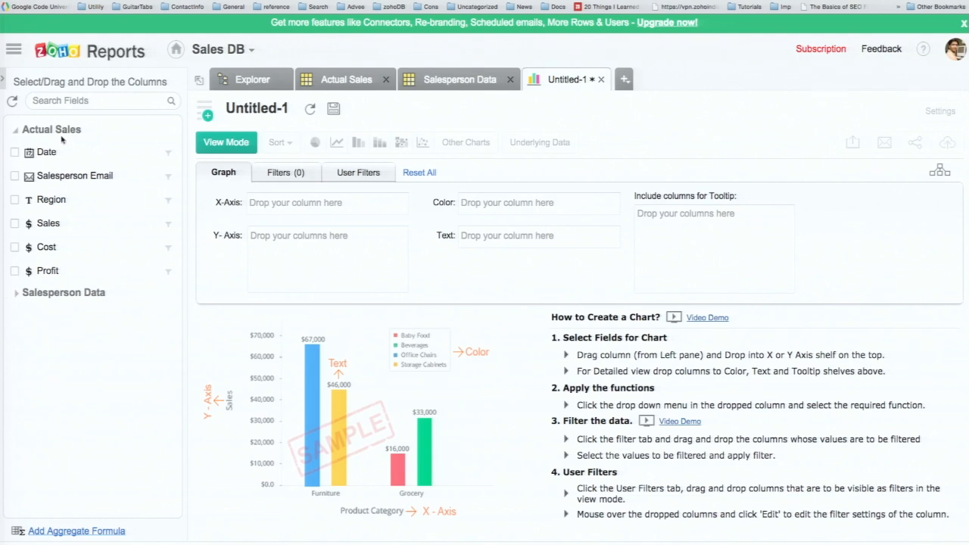
pyautogui.click(16, 296)
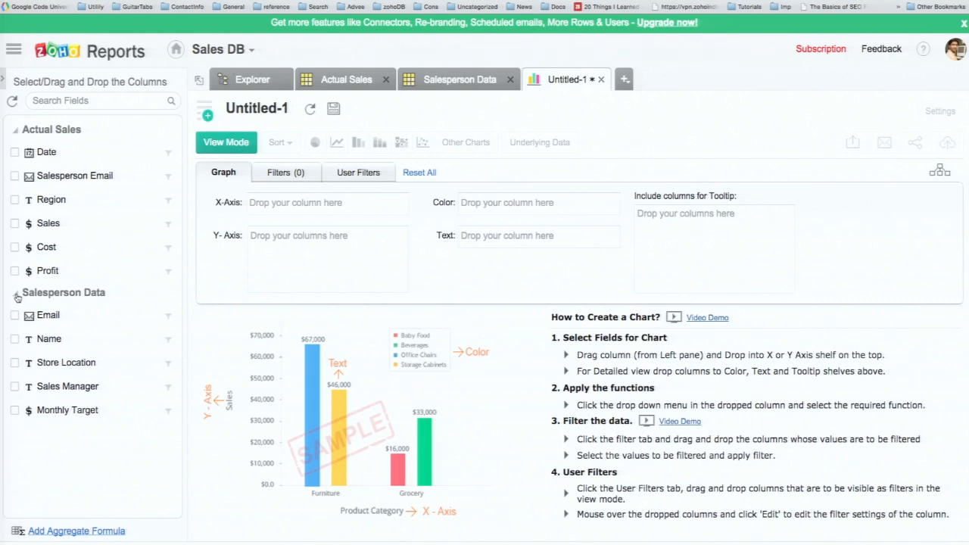
# Put Date on the X-axis, Sales on the Y-axis and the Salesperson Data Email on Color, and generate the graph
pyautogui.moveTo(78, 156); pyautogui.dragTo(307, 203)
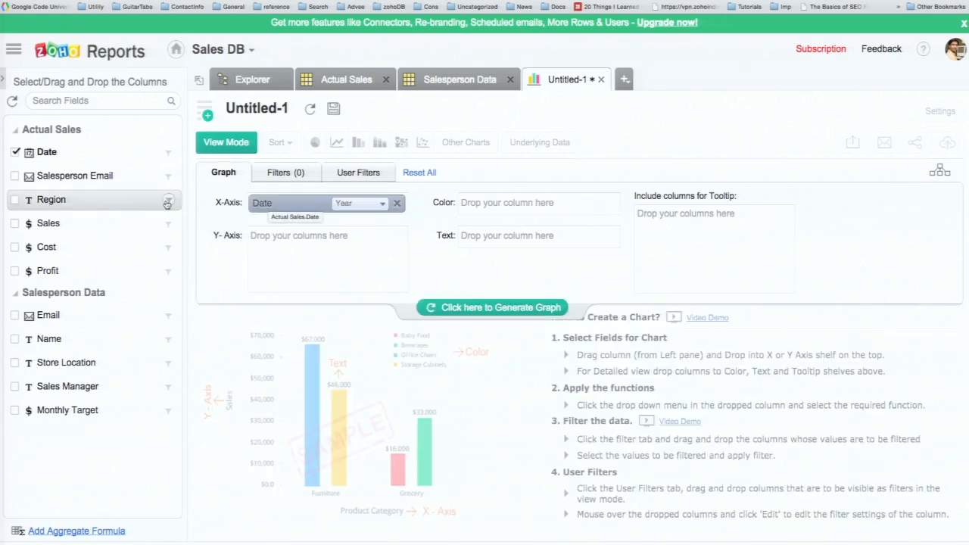
pyautogui.moveTo(77, 226); pyautogui.dragTo(272, 259)
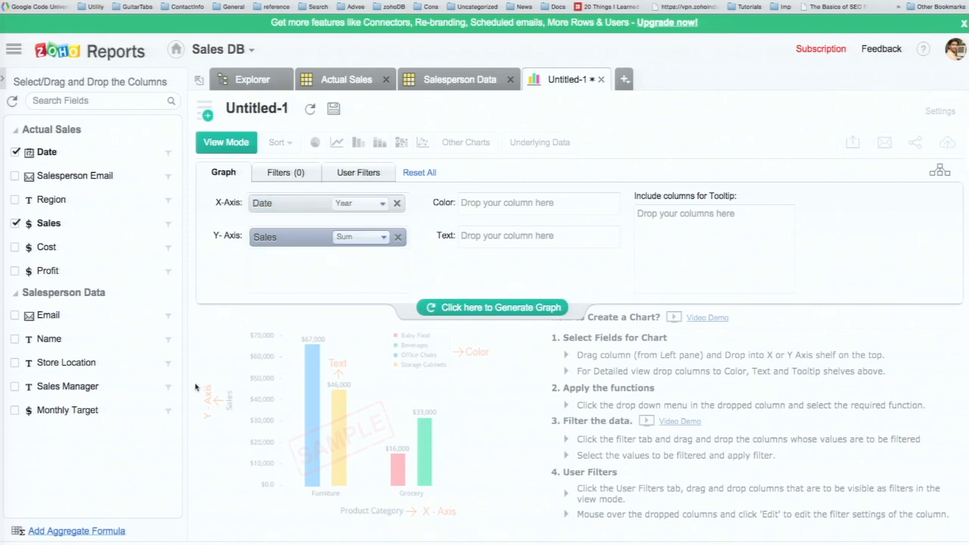
pyautogui.moveTo(55, 315); pyautogui.dragTo(481, 206)
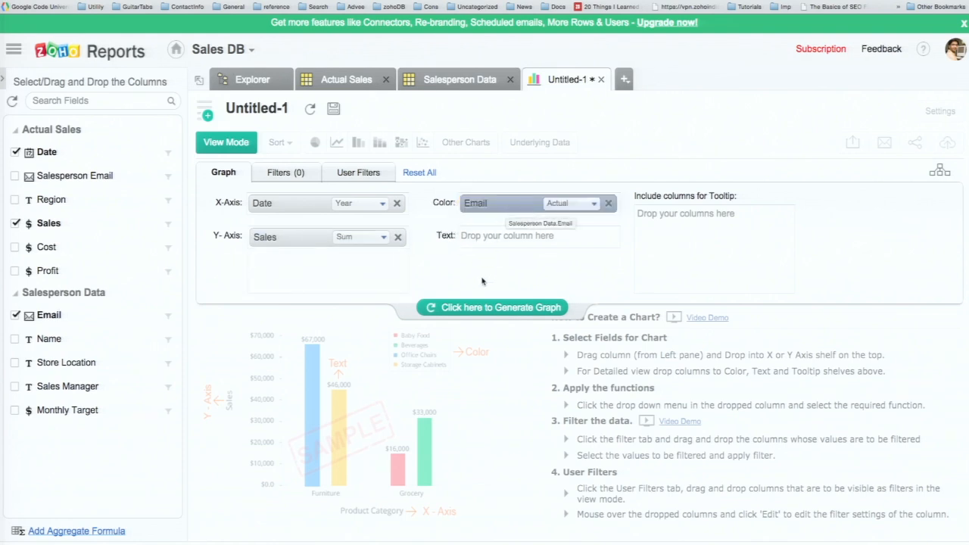
pyautogui.click(476, 311)
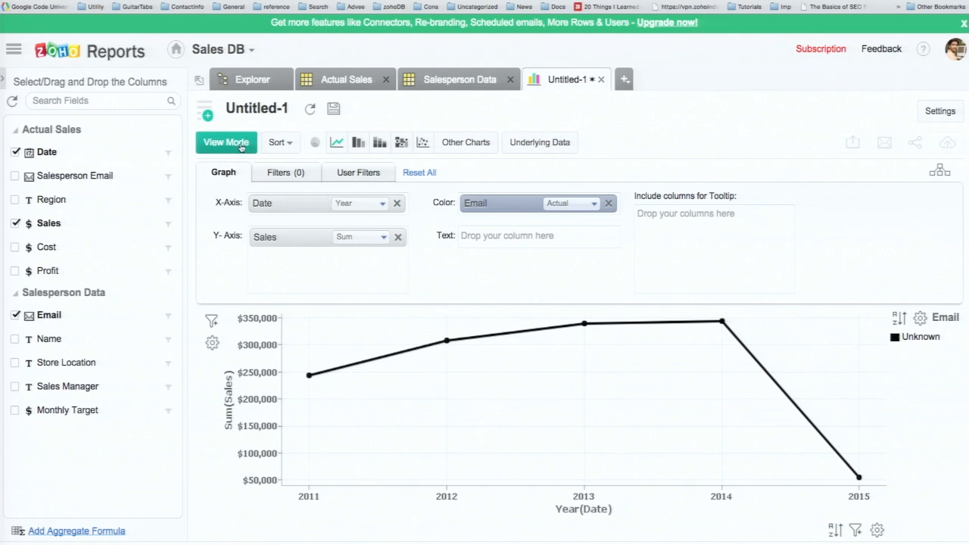
# Preview the chart, remove Email from the Color field and regenerate the graph
pyautogui.click(241, 145)
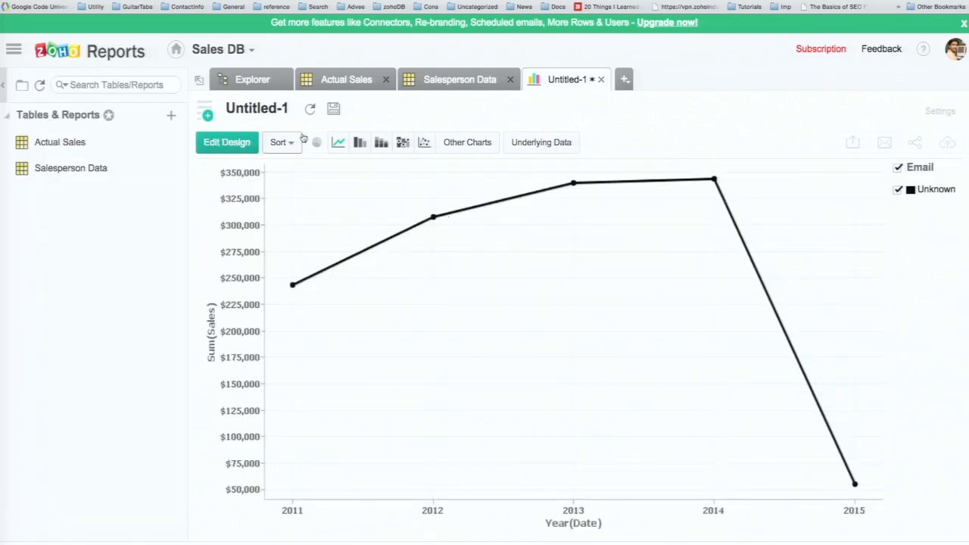
pyautogui.click(231, 144)
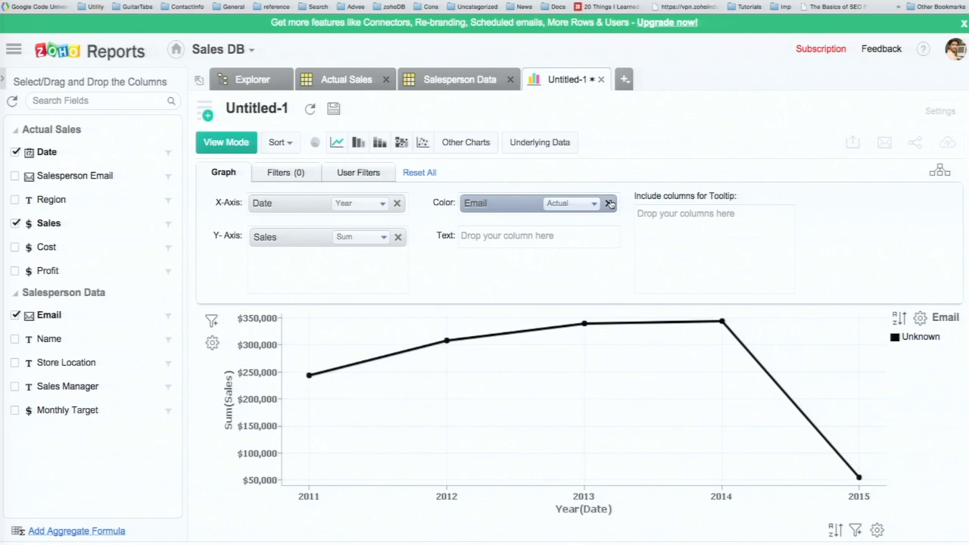
pyautogui.click(610, 204)
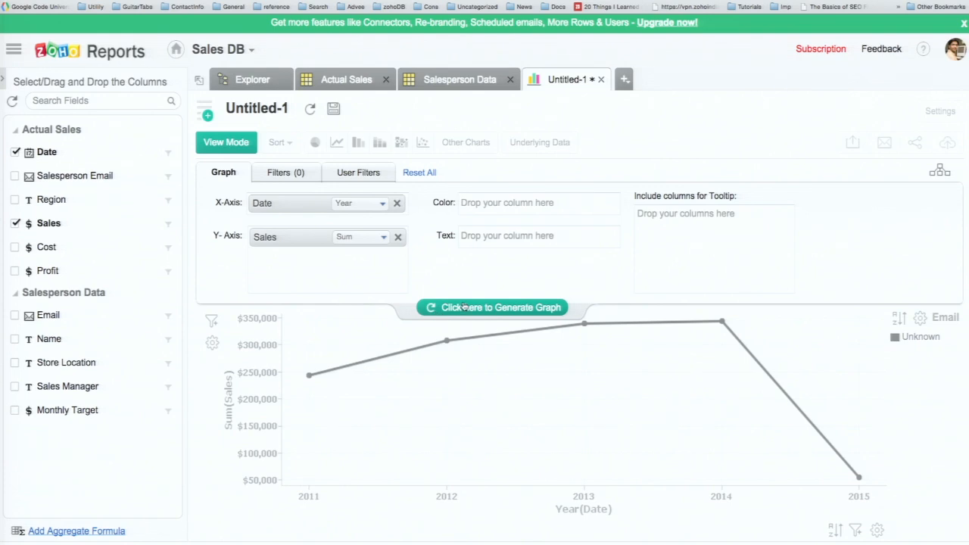
pyautogui.click(361, 203)
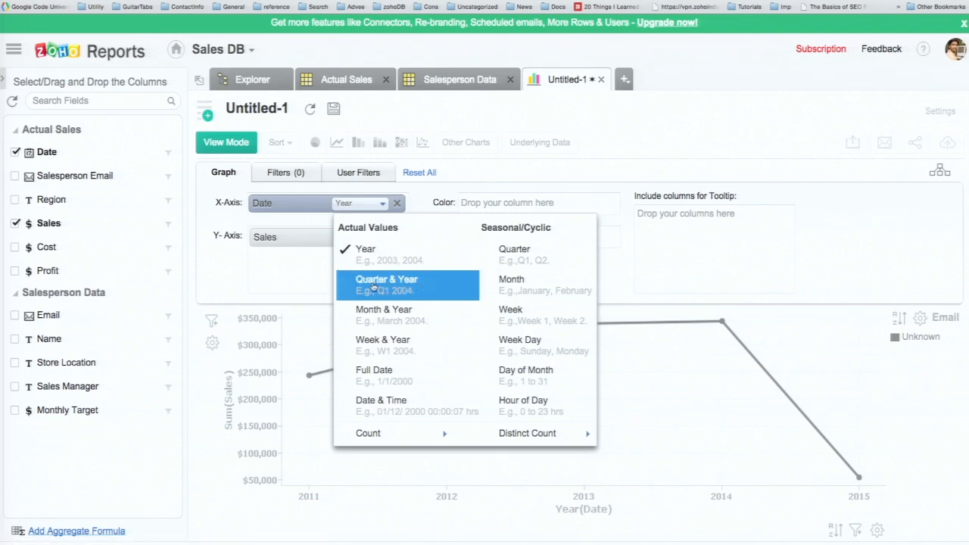
pyautogui.click(376, 287)
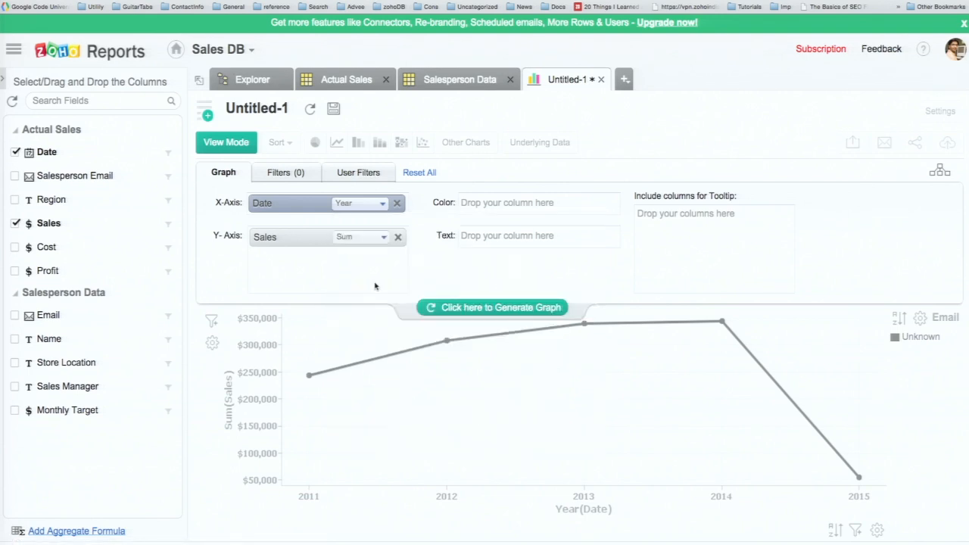
pyautogui.click(470, 310)
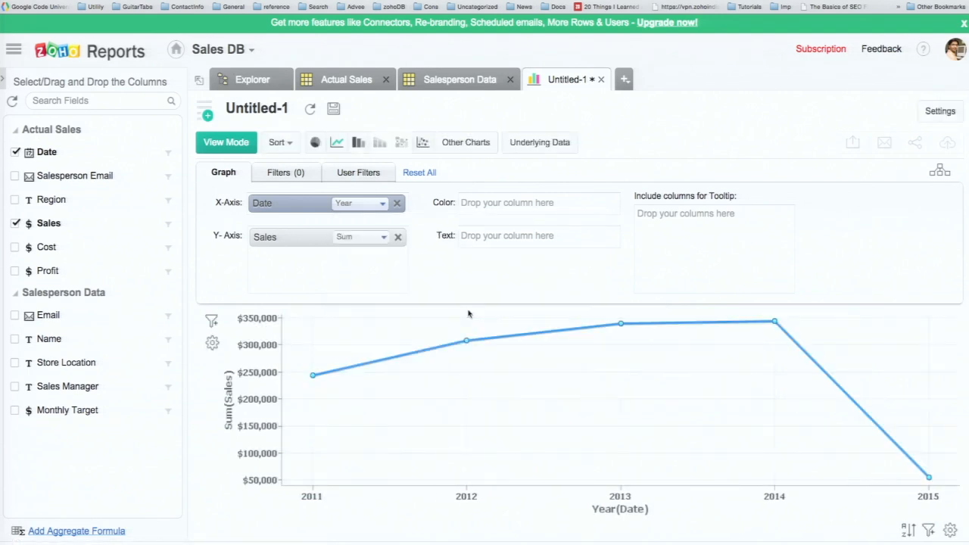
# Group the X-axis Date by Quarter & Year, regenerate the graph and preview it
pyautogui.click(364, 203)
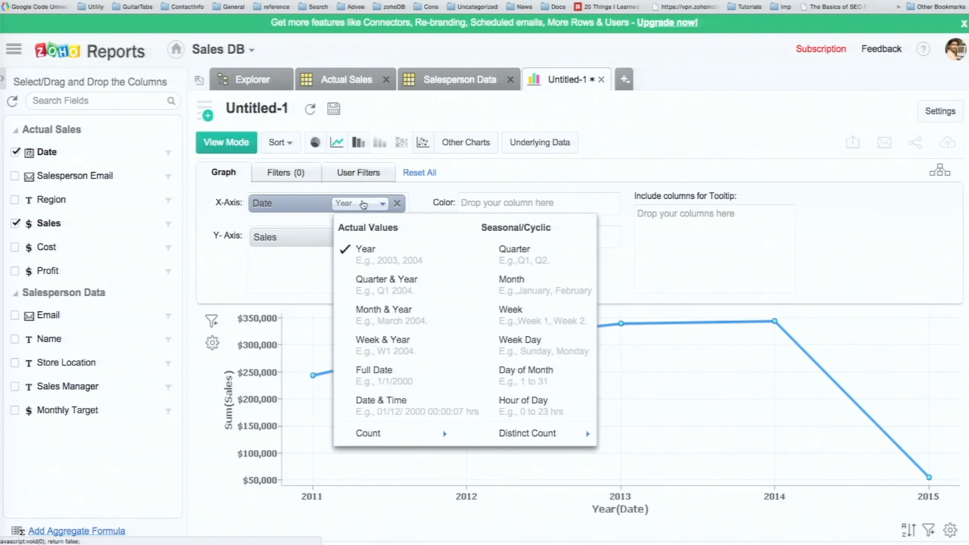
pyautogui.click(382, 279)
pyautogui.click(463, 311)
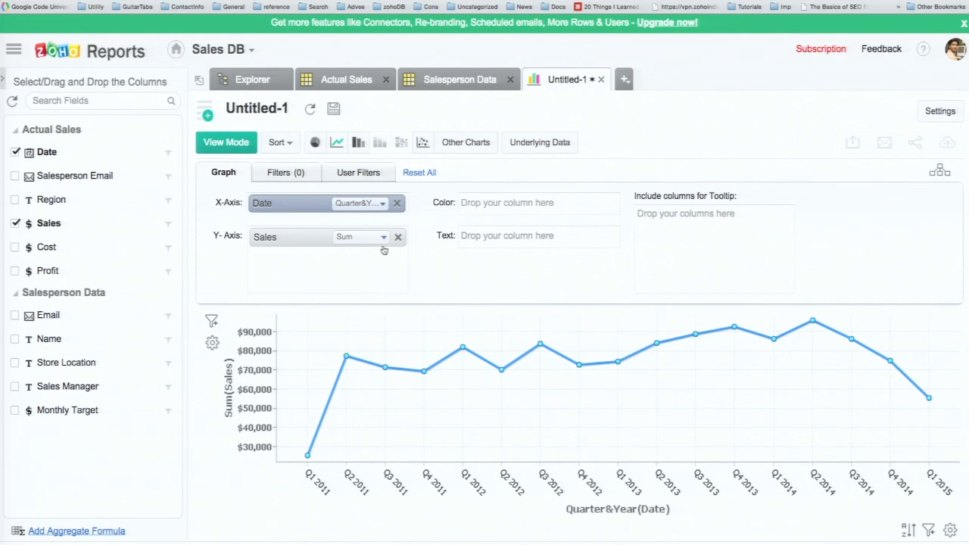
pyautogui.click(241, 142)
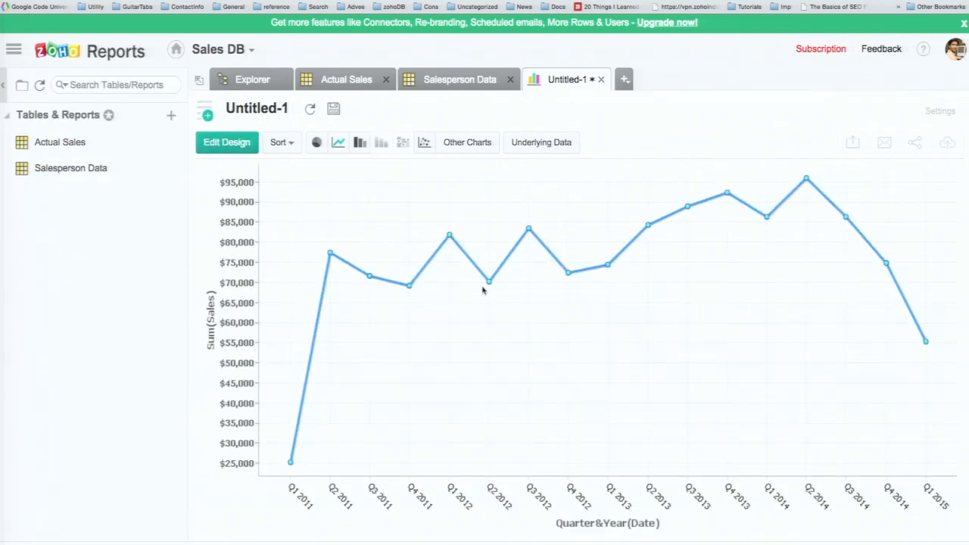
pyautogui.click(241, 142)
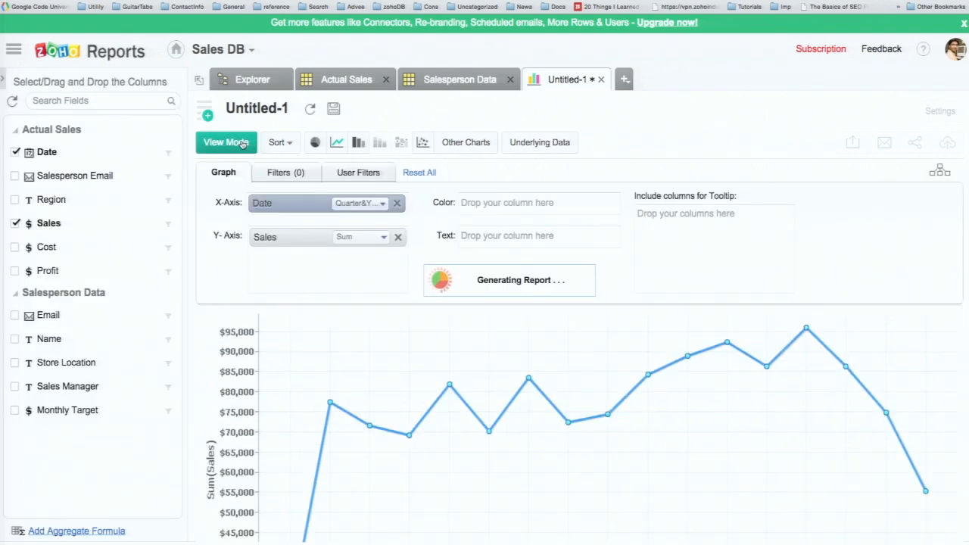
# Summarize the Y-axis Sales by Maximum with normal data display and regenerate the graph
pyautogui.click(385, 240)
pyautogui.moveTo(392, 302)
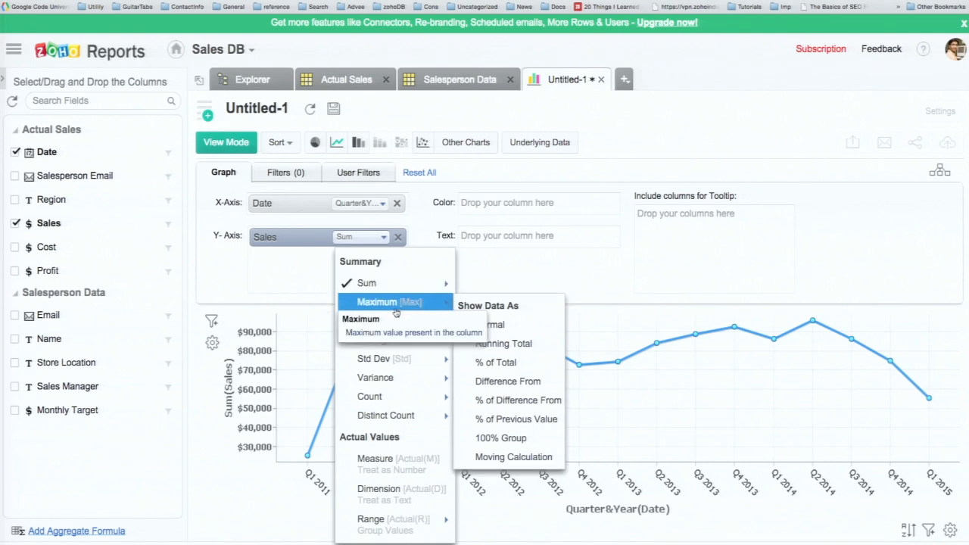
pyautogui.moveTo(399, 338)
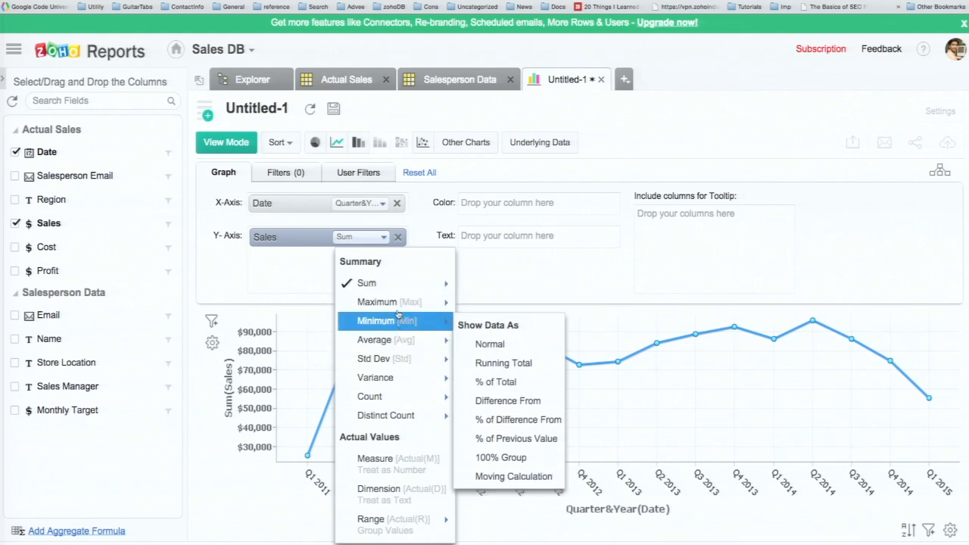
pyautogui.click(484, 324)
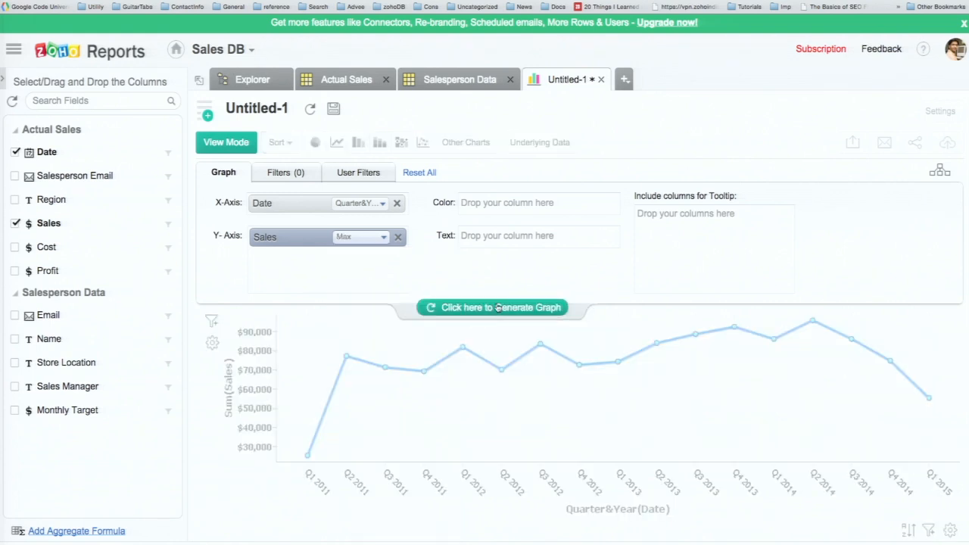
pyautogui.click(497, 307)
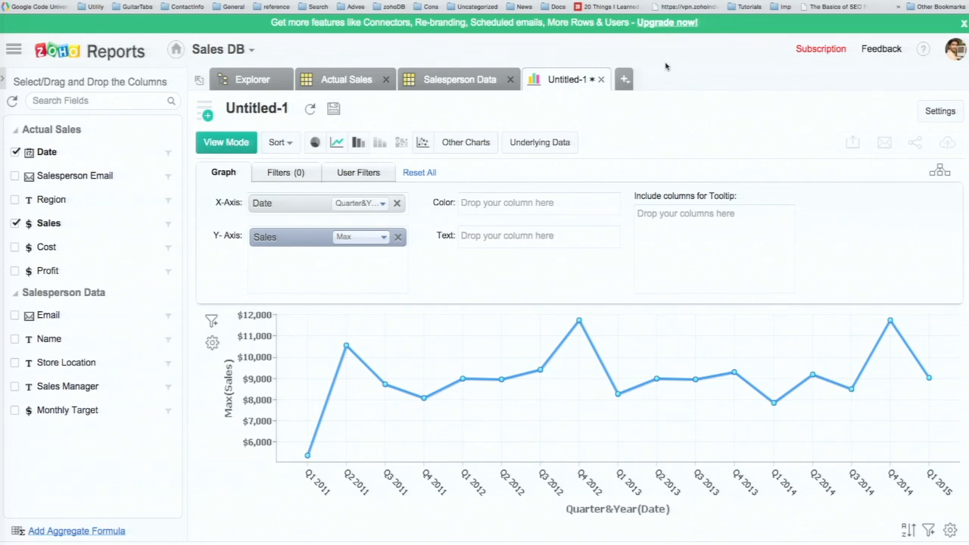
# Rename the chart view to Sales Trend - 6 months
pyautogui.click(535, 81)
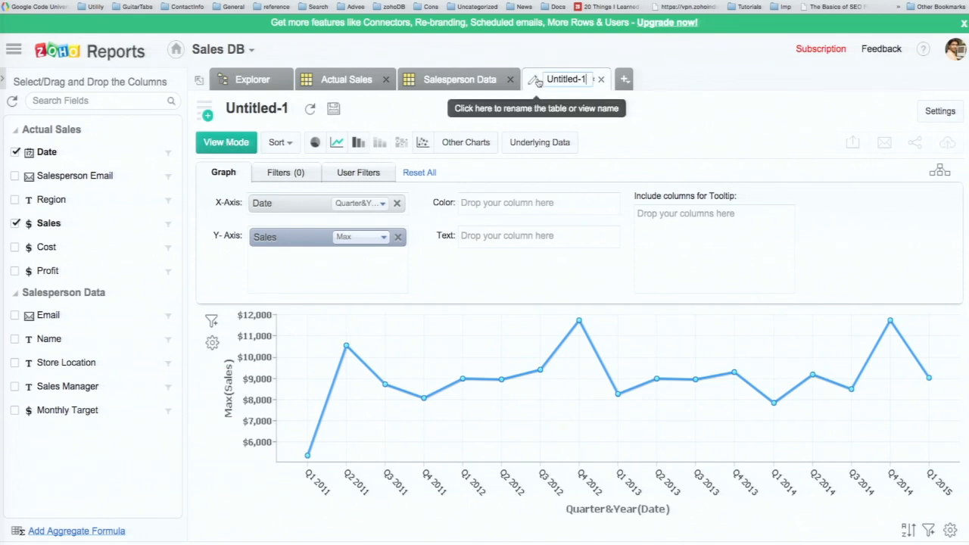
pyautogui.hotkey('shift', 'Left')
pyautogui.hotkey('shift', 'Left')
pyautogui.hotkey('shift', 'Left')
pyautogui.hotkey('shift', 'Left')
pyautogui.hotkey('shift', 'Left')
pyautogui.hotkey('shift', 'Left')
pyautogui.hotkey('shift', 'Left')
pyautogui.hotkey('shift', 'Left')
pyautogui.hotkey('shift', 'Left')
pyautogui.hotkey('shift', 'Left')
pyautogui.write('Sales Trend - 6 months')
pyautogui.press('Return')
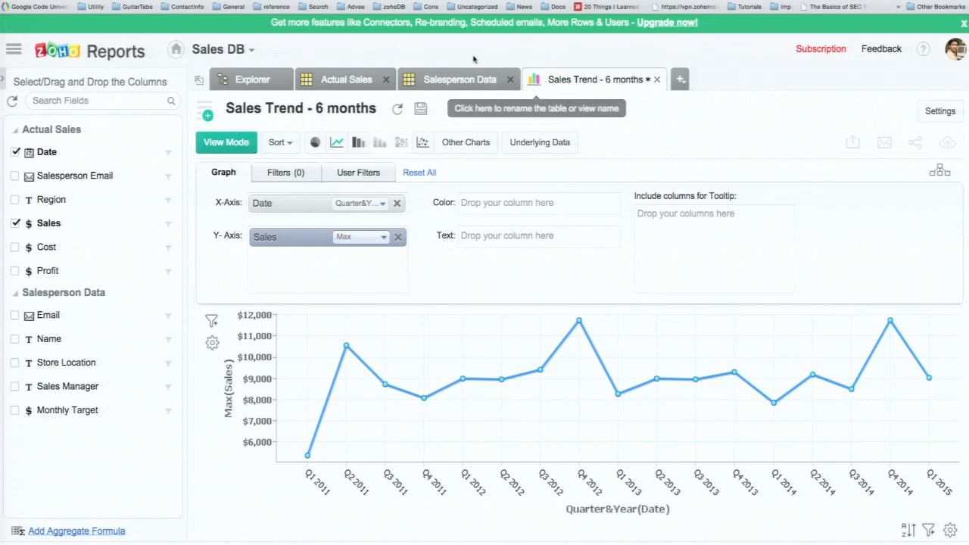
# Save the chart view in the Tables & Reports folder
pyautogui.click(301, 172)
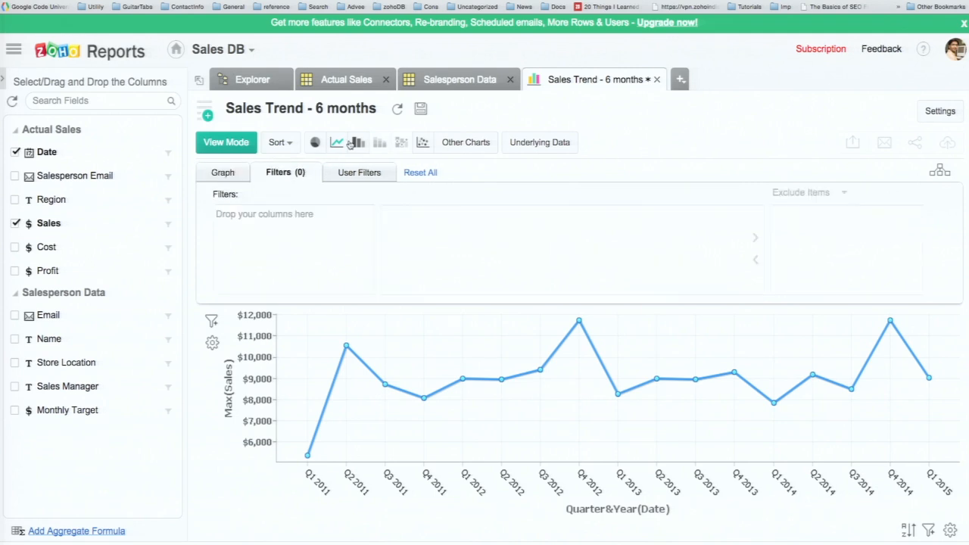
pyautogui.click(419, 110)
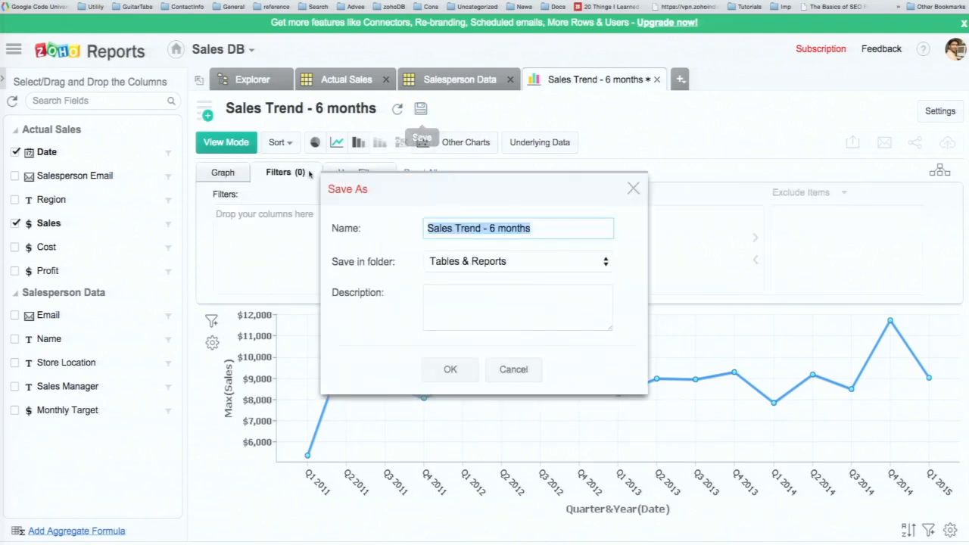
pyautogui.click(452, 369)
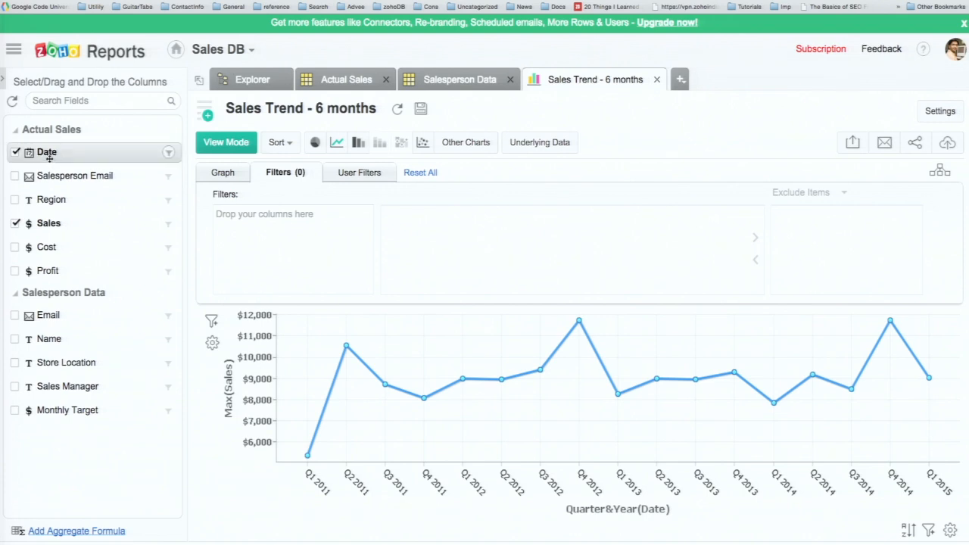
# Filter the chart by a relative Date of Last 6 Months, regenerate the graph and preview it
pyautogui.moveTo(50, 157); pyautogui.dragTo(282, 251)
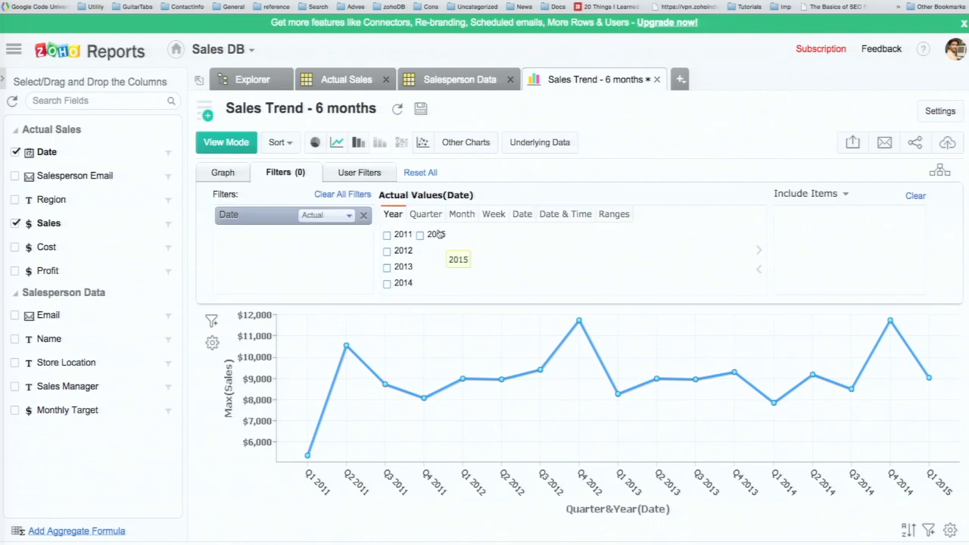
pyautogui.click(348, 215)
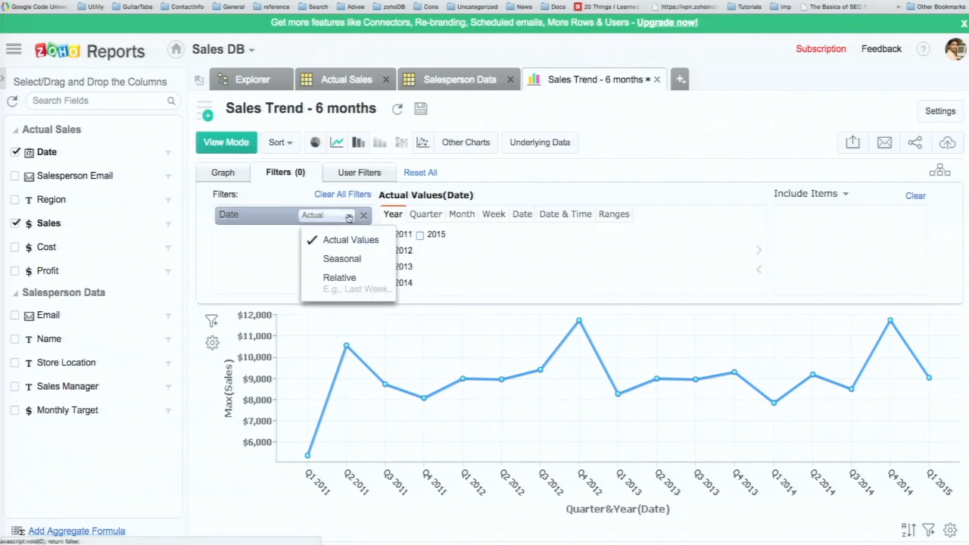
pyautogui.click(341, 278)
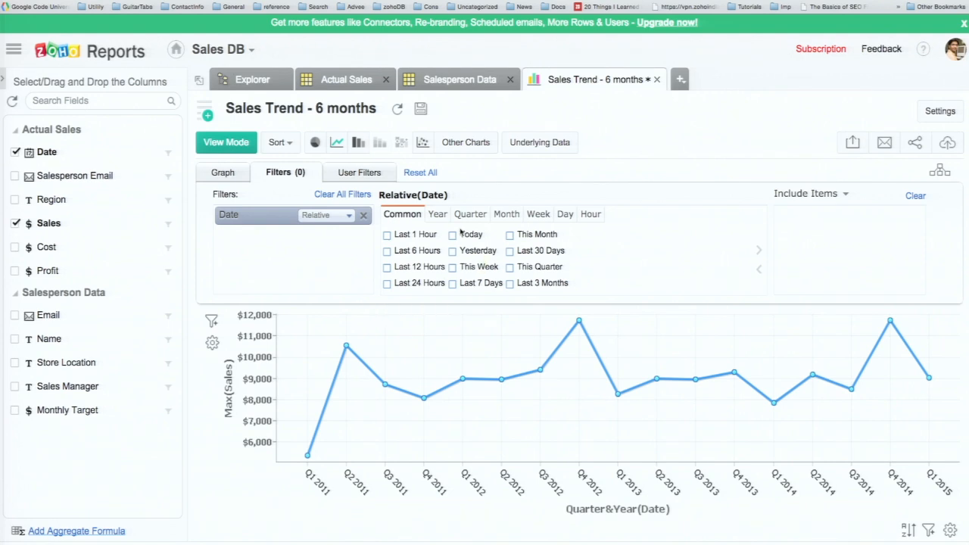
pyautogui.click(507, 215)
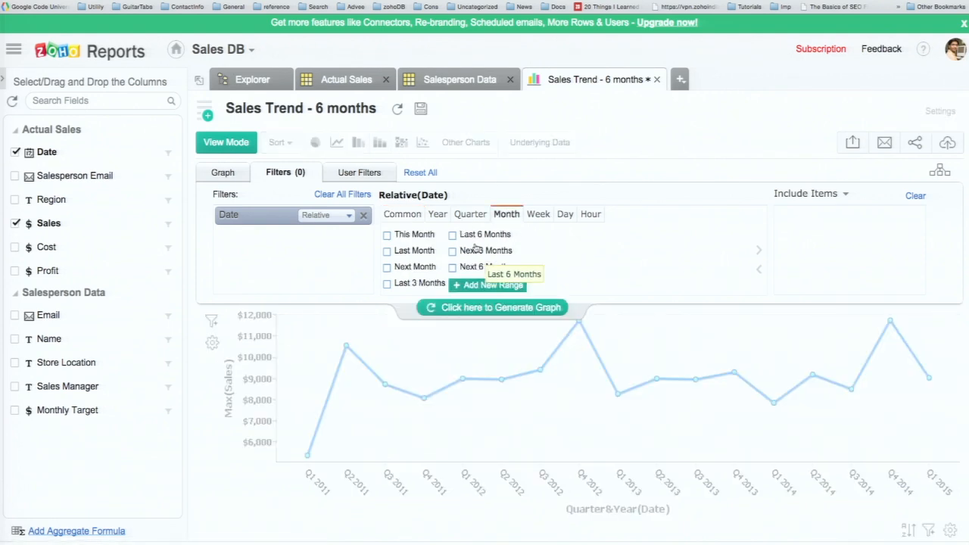
pyautogui.click(453, 235)
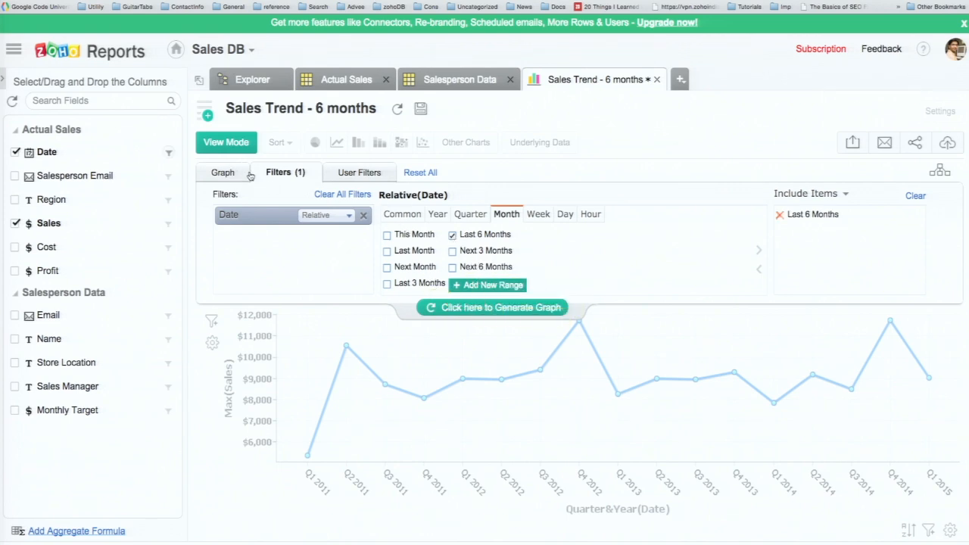
pyautogui.click(451, 306)
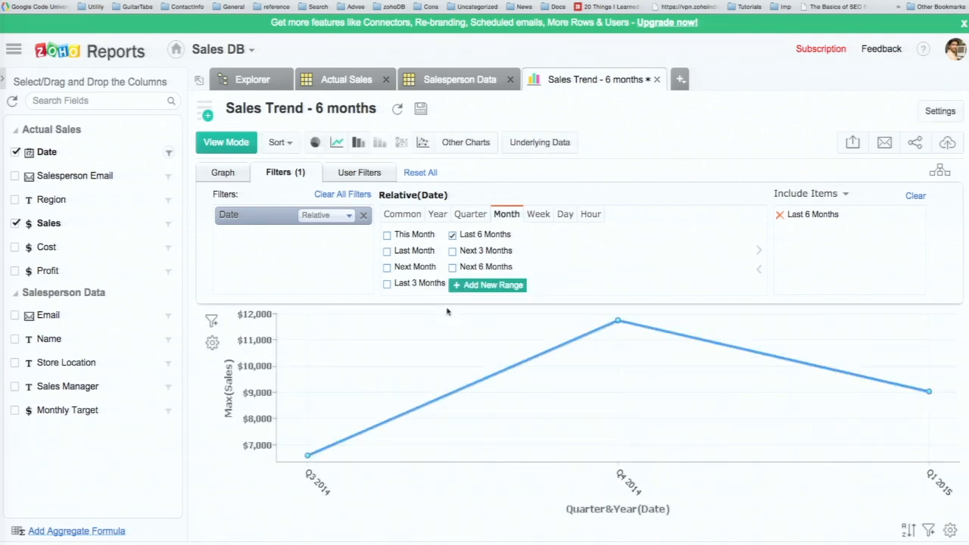
pyautogui.click(226, 144)
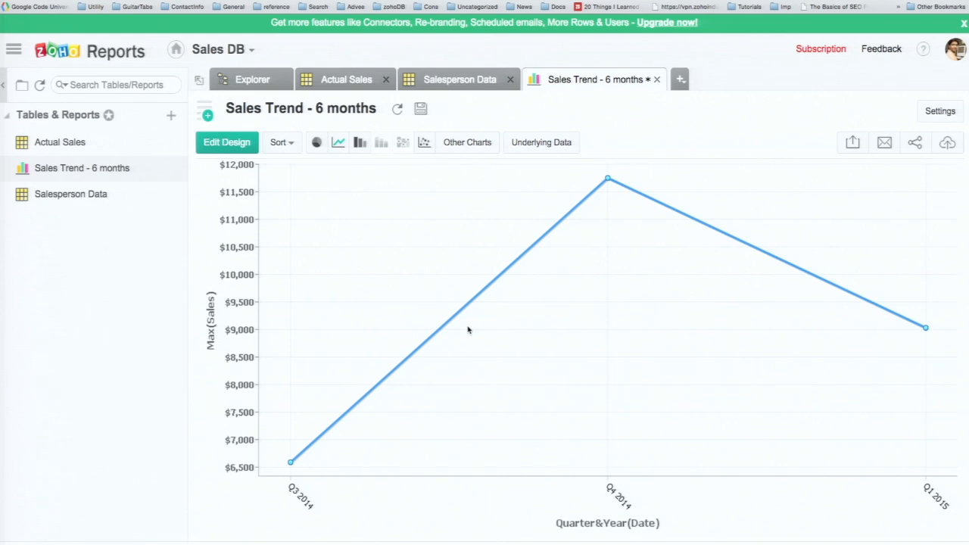
# Change the chart type to a bar chart and confirm the 2D bar style in the chart options
pyautogui.click(359, 144)
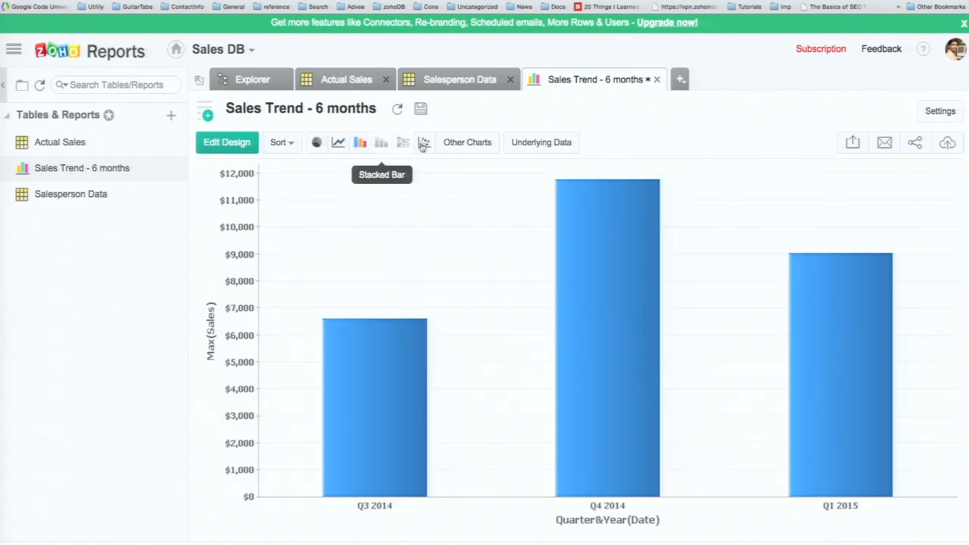
pyautogui.click(455, 143)
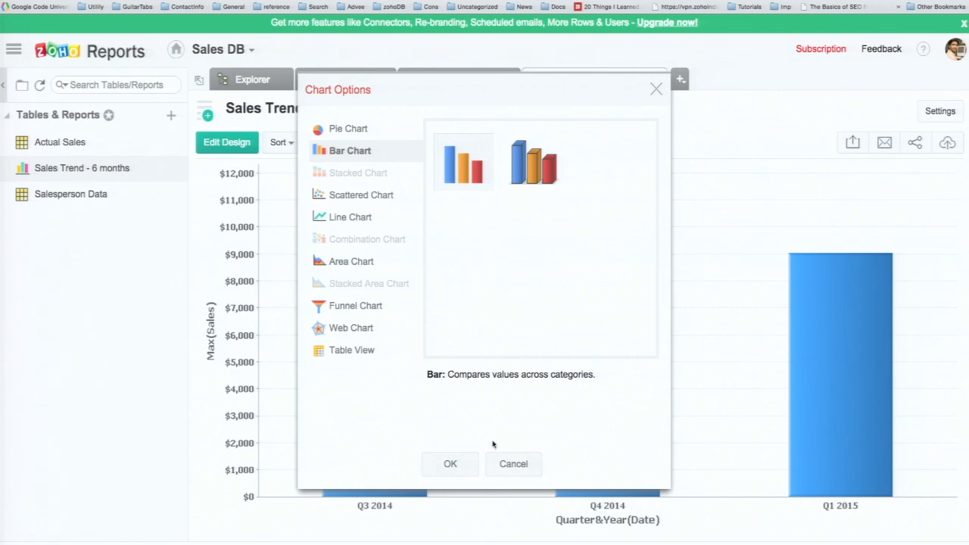
pyautogui.click(455, 462)
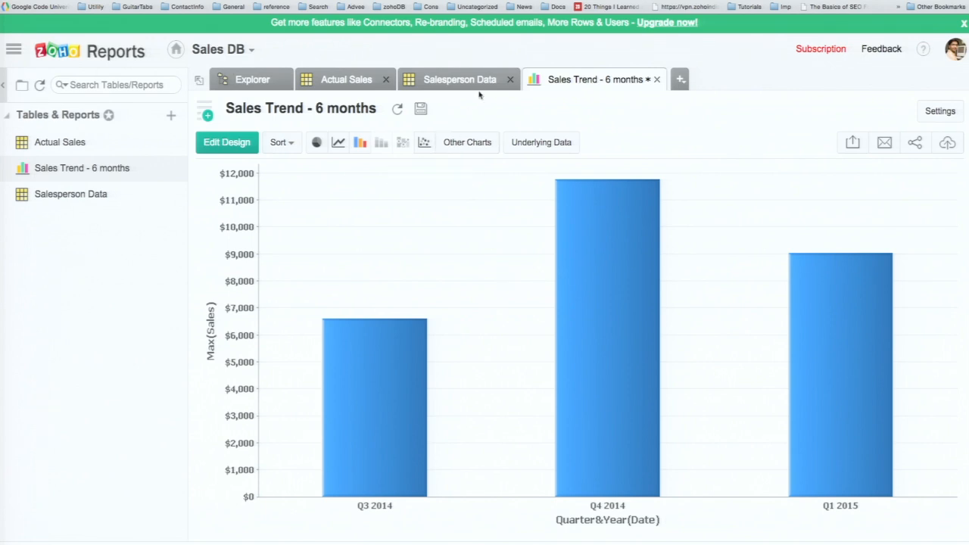
# Add the Salesperson Data Monthly Target column to the Y-axis in the chart design
pyautogui.click(234, 146)
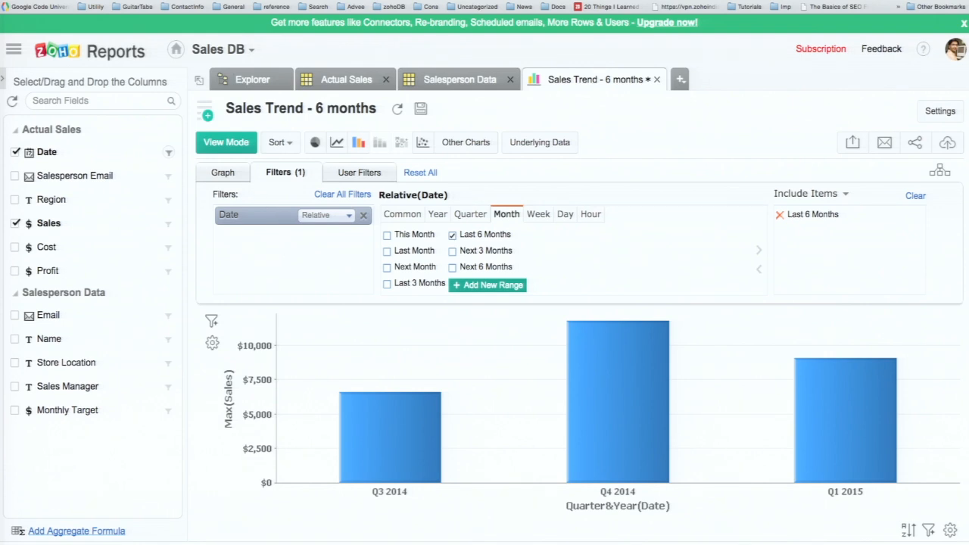
pyautogui.click(228, 175)
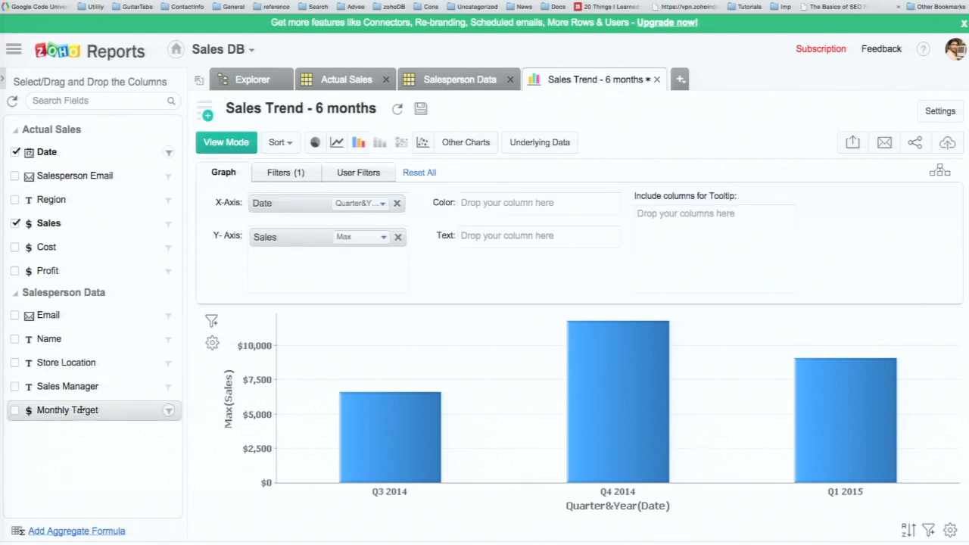
pyautogui.moveTo(81, 410); pyautogui.dragTo(323, 266)
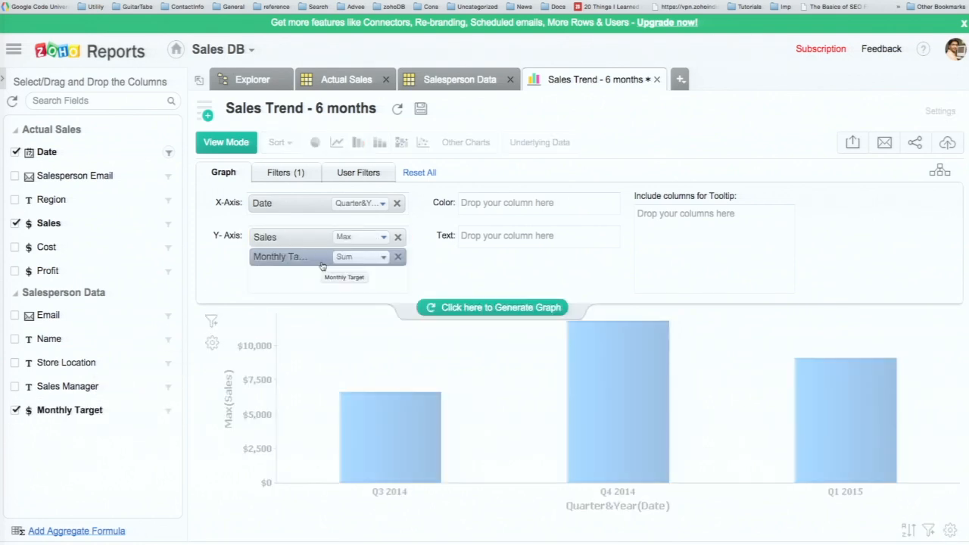
# Replace the chart's relative Date filter with the actual month Feb 2015, and save the regenerated chart
pyautogui.click(285, 175)
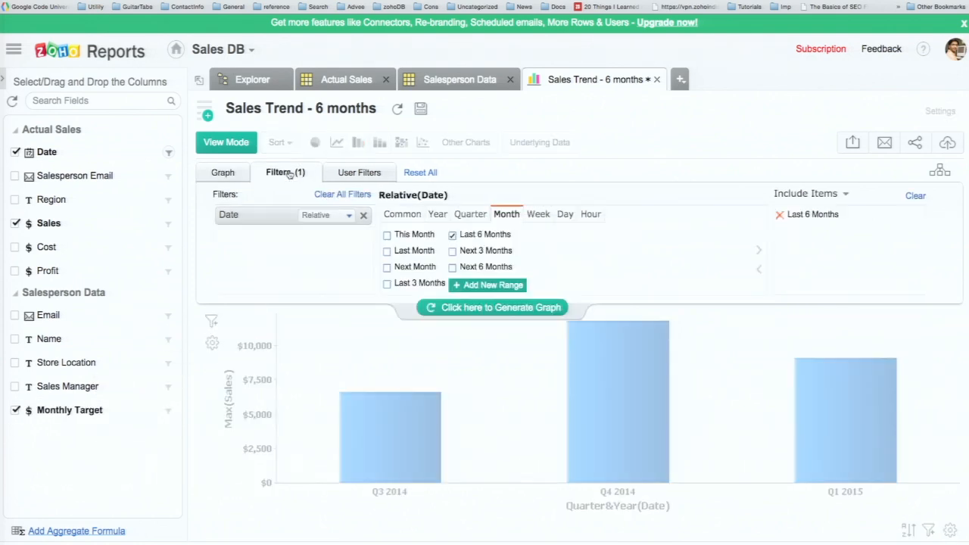
pyautogui.click(364, 216)
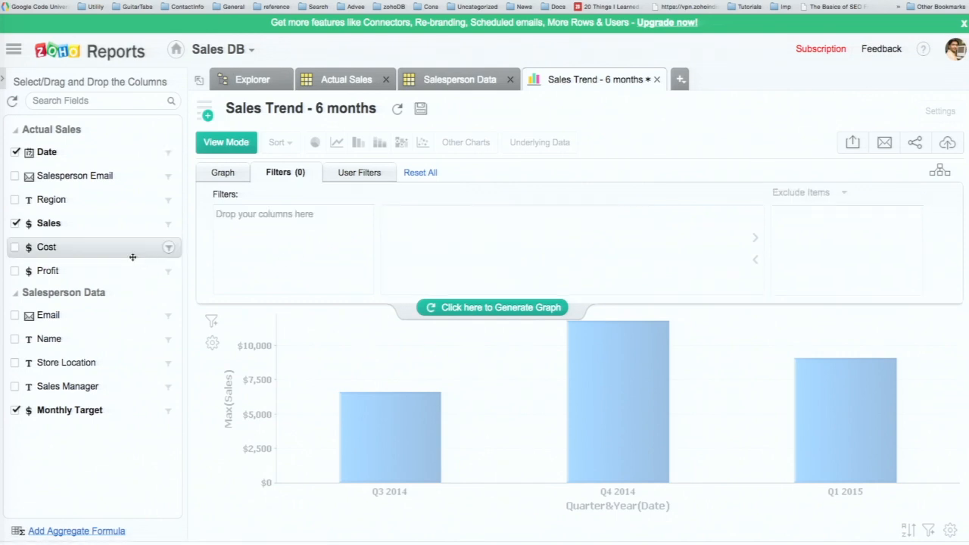
pyautogui.moveTo(72, 158); pyautogui.dragTo(262, 245)
pyautogui.click(457, 217)
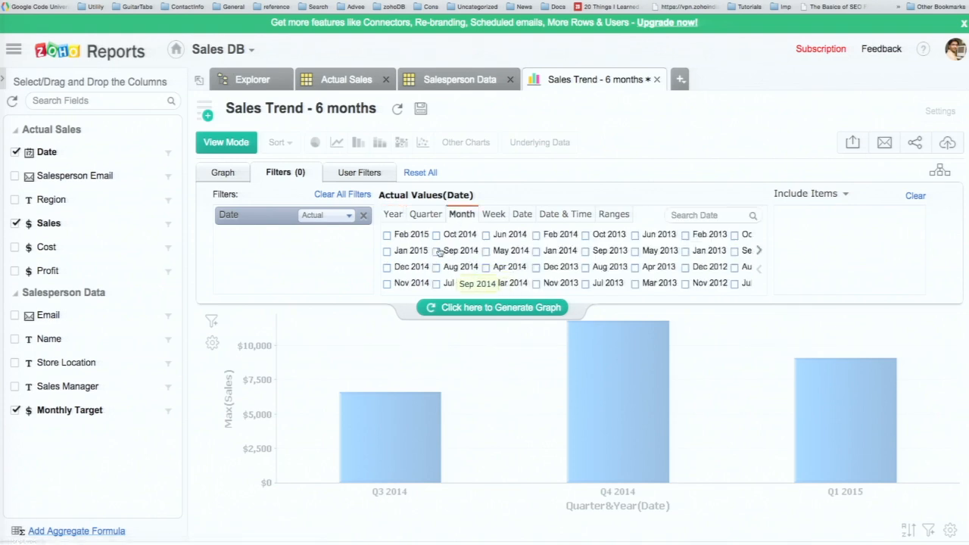
pyautogui.click(388, 235)
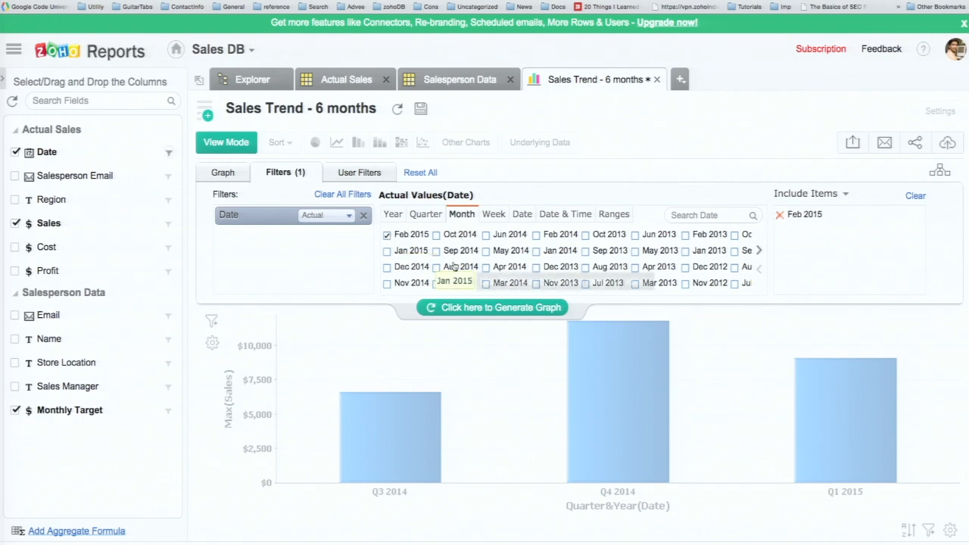
pyautogui.click(499, 307)
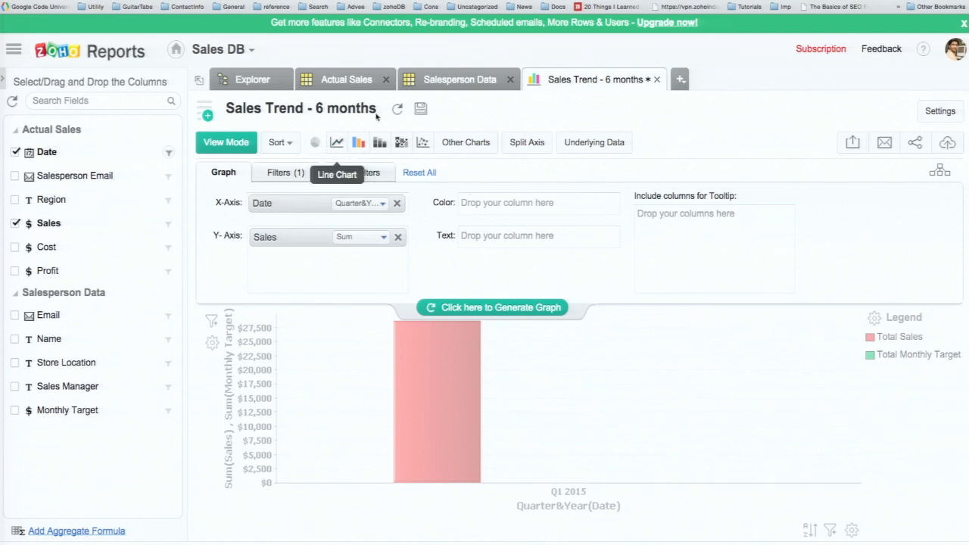
pyautogui.click(420, 112)
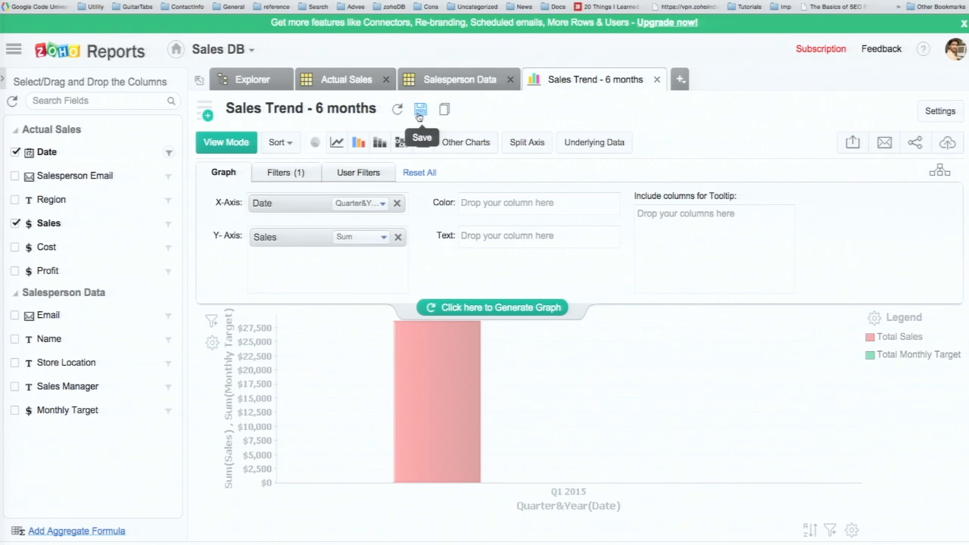
# Create a new pivot view based on the Actual Sales table
pyautogui.click(266, 84)
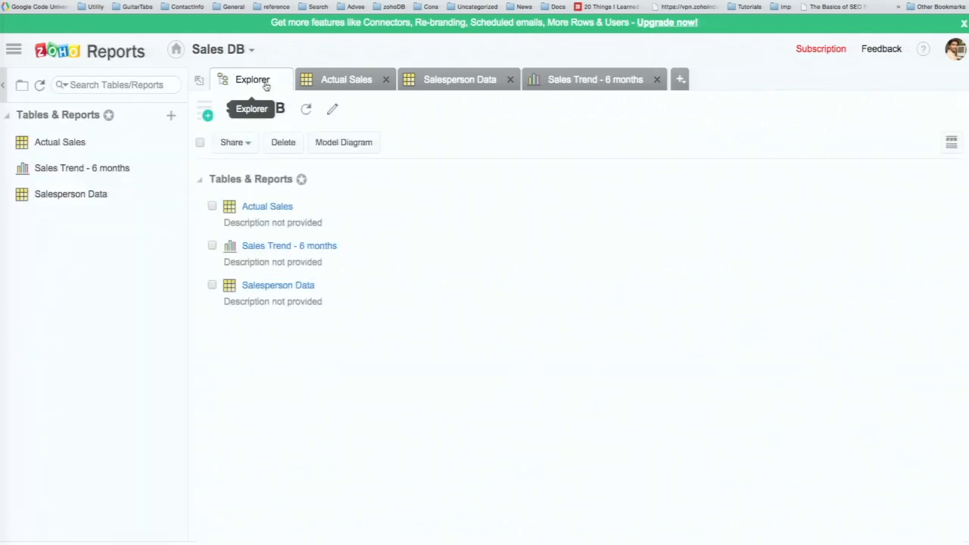
pyautogui.click(208, 114)
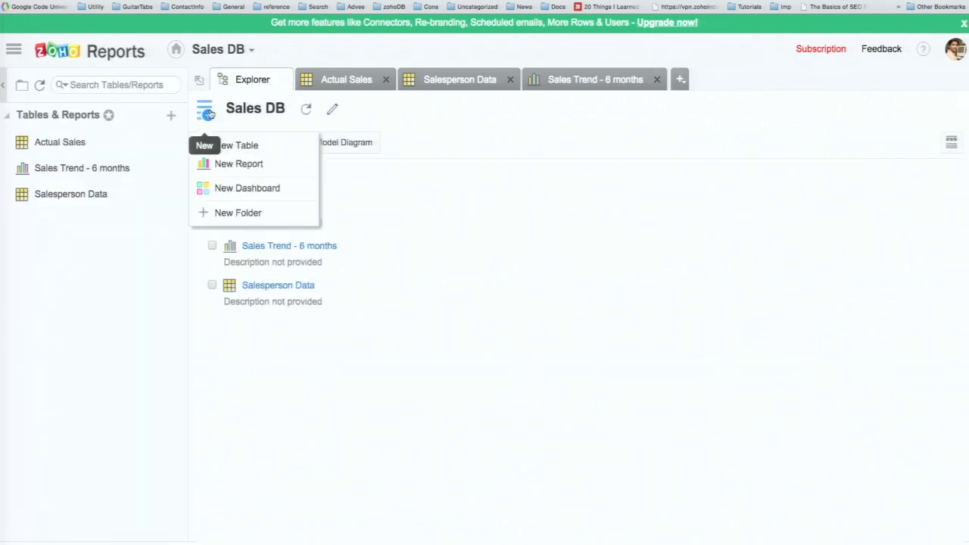
pyautogui.click(325, 82)
pyautogui.click(206, 111)
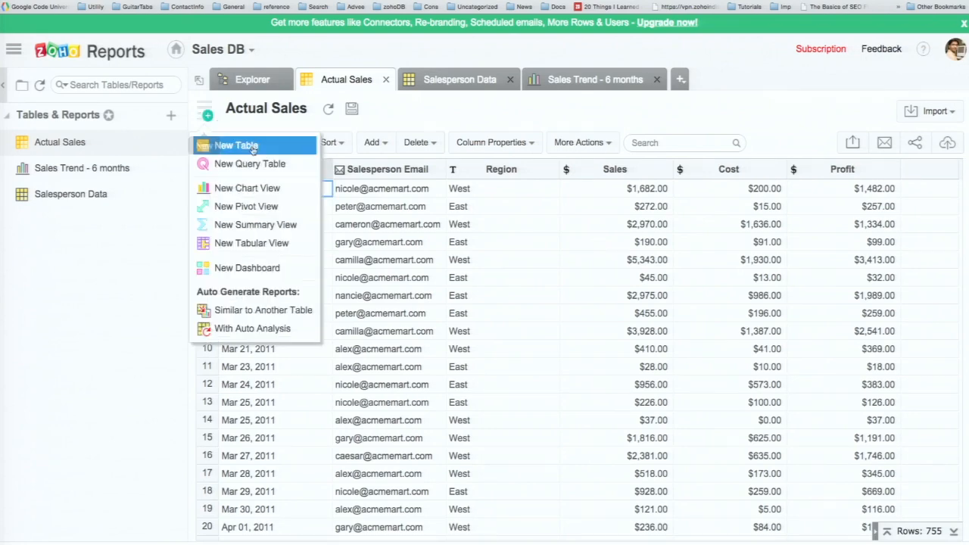
pyautogui.click(245, 207)
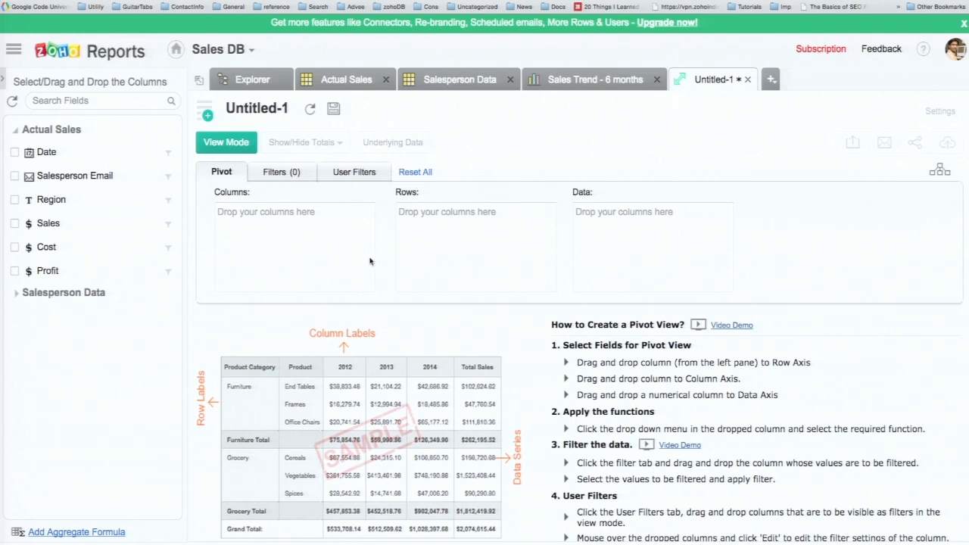
# Generate a pivot with Date by Year in Rows and the Sum of Sales in Data, and preview it
pyautogui.moveTo(35, 152); pyautogui.dragTo(426, 241)
pyautogui.moveTo(102, 220); pyautogui.dragTo(656, 236)
pyautogui.click(534, 309)
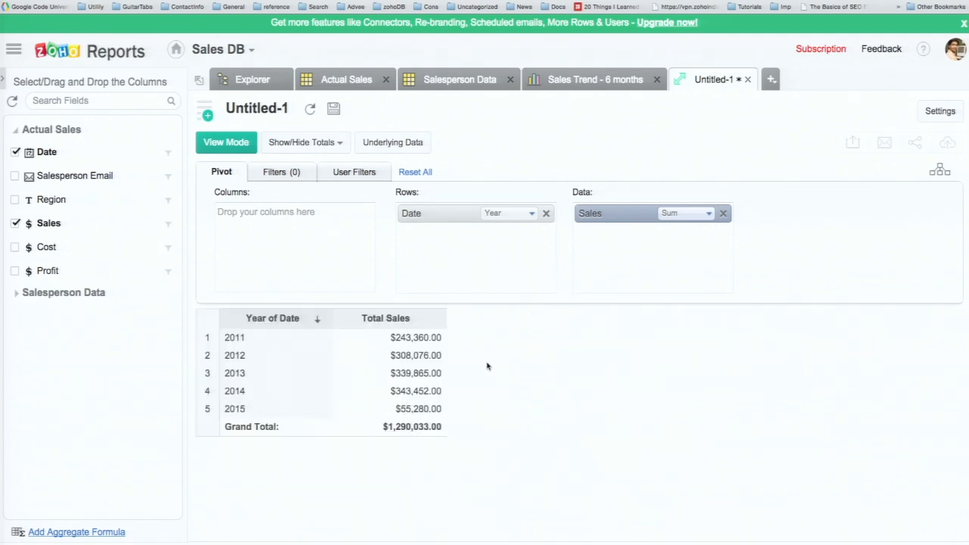
pyautogui.click(236, 147)
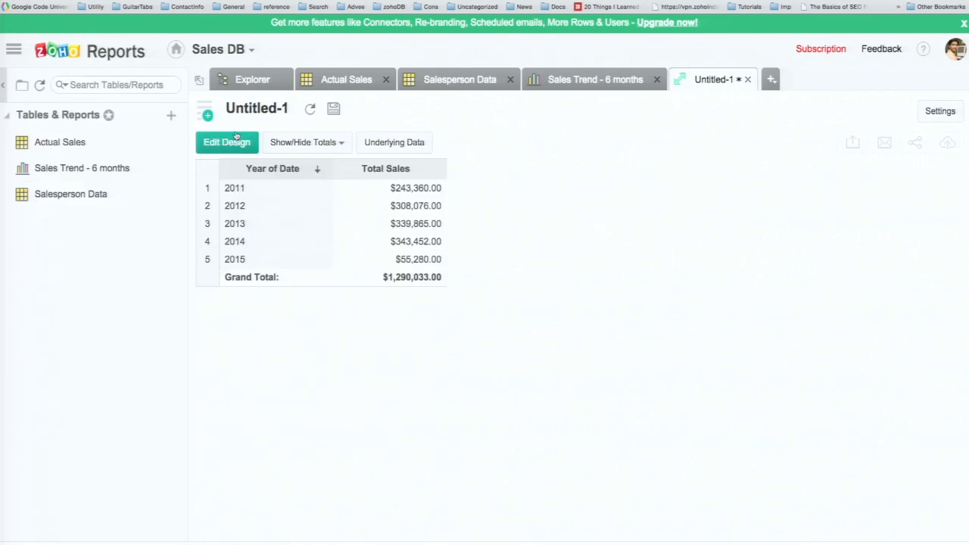
pyautogui.click(236, 148)
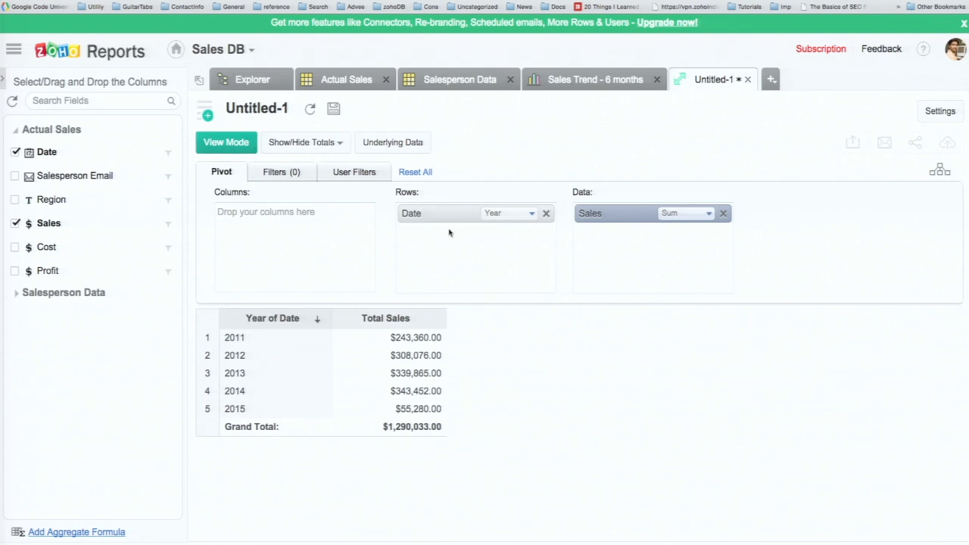
# Try adding the Name column from Salesperson Data below Date in the pivot's Rows and regenerate the pivot
pyautogui.click(16, 296)
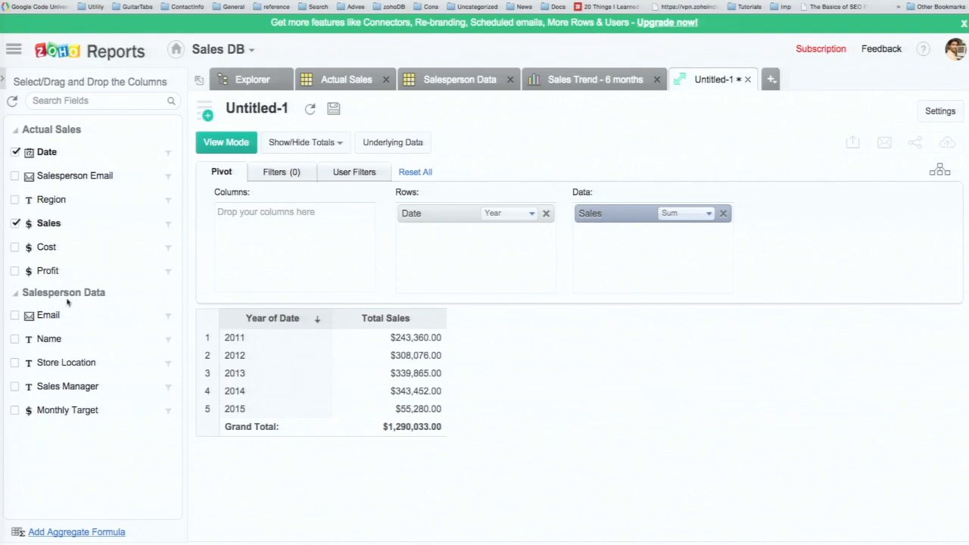
pyautogui.moveTo(61, 337); pyautogui.dragTo(467, 242)
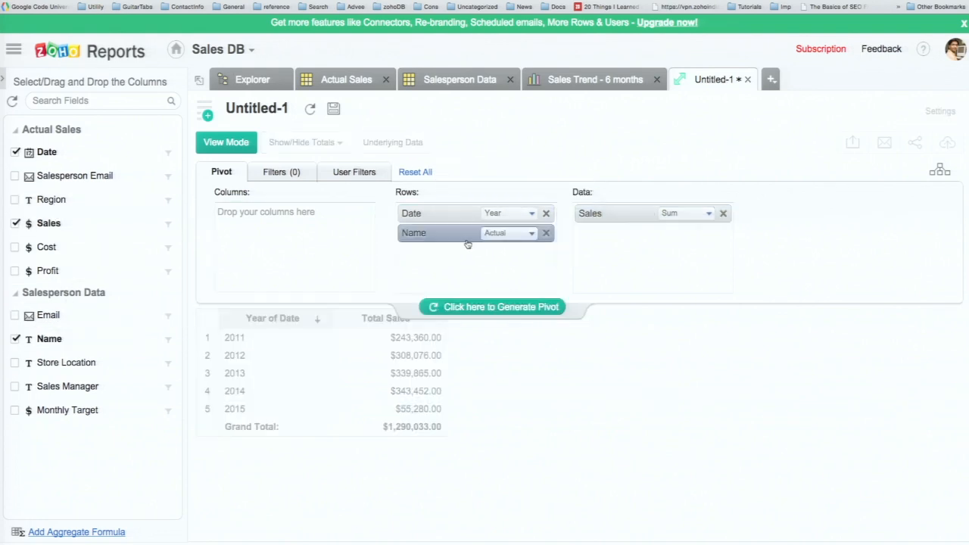
pyautogui.click(476, 307)
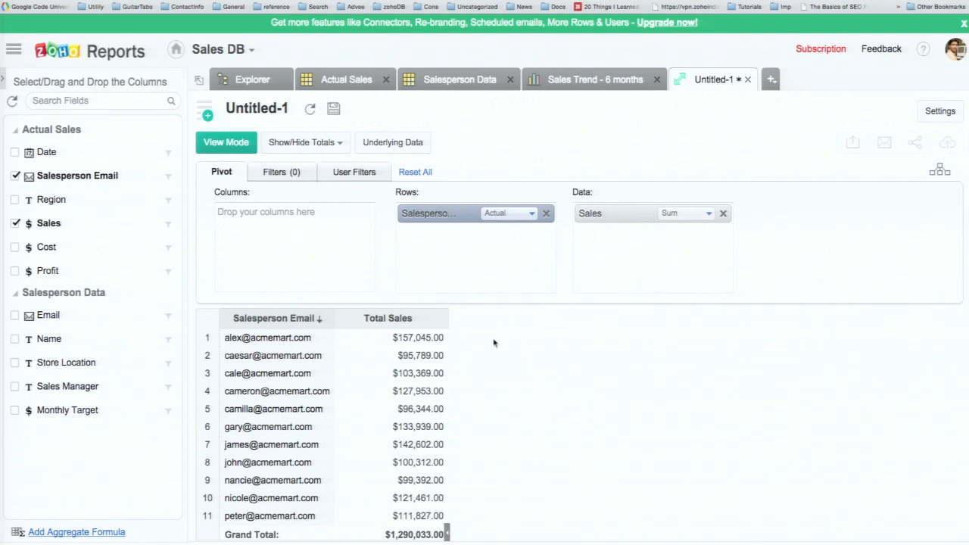
# Add the Region column below Salesperson Email in the pivot's Rows, then regenerate and preview the pivot
pyautogui.click(236, 147)
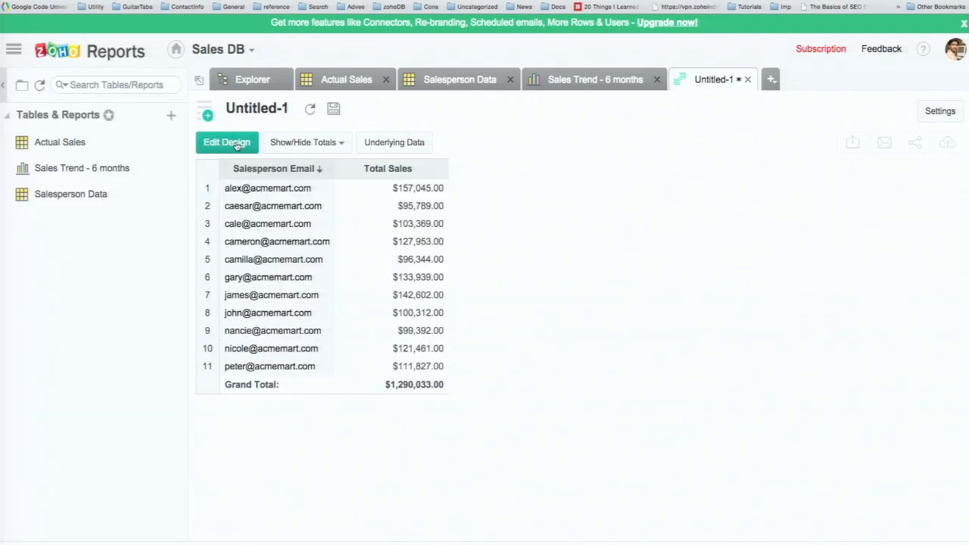
pyautogui.click(239, 144)
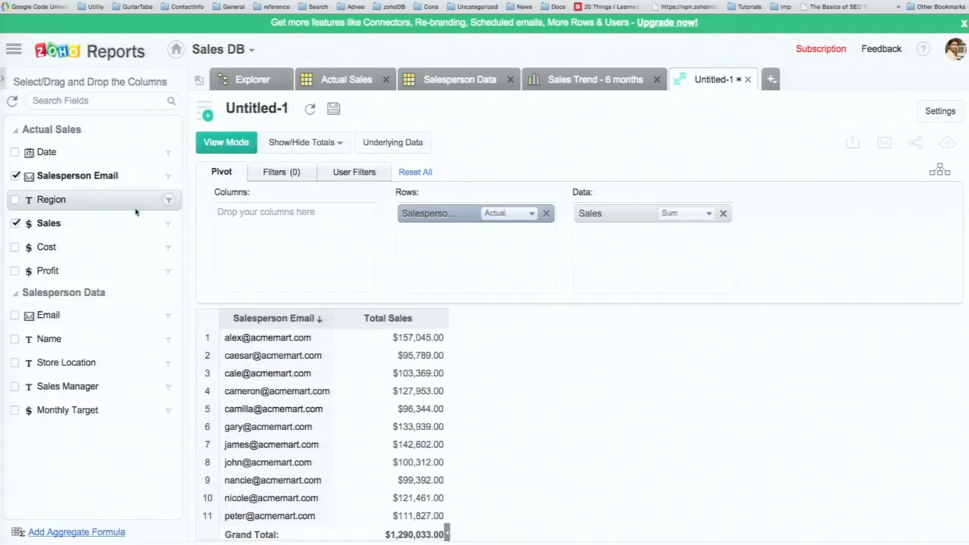
pyautogui.moveTo(84, 201); pyautogui.dragTo(480, 262)
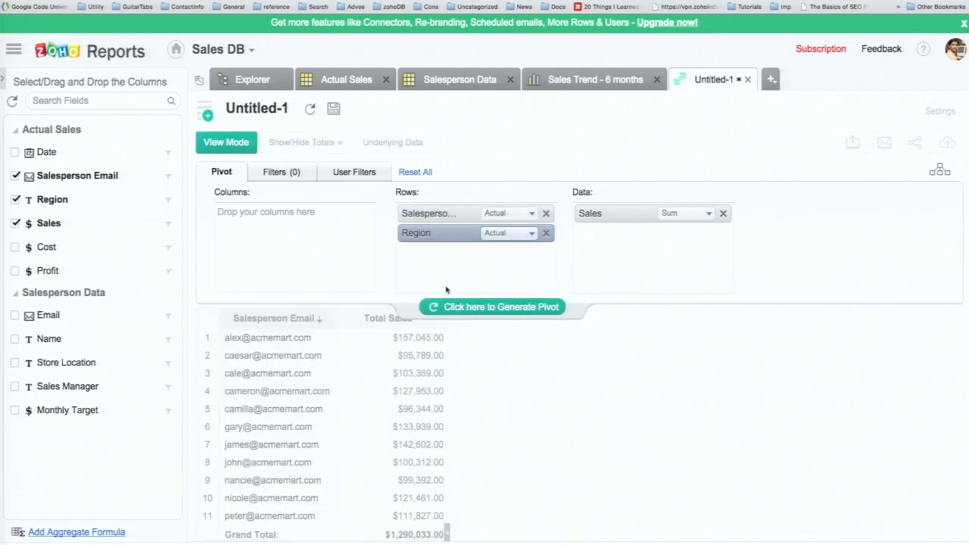
pyautogui.click(500, 313)
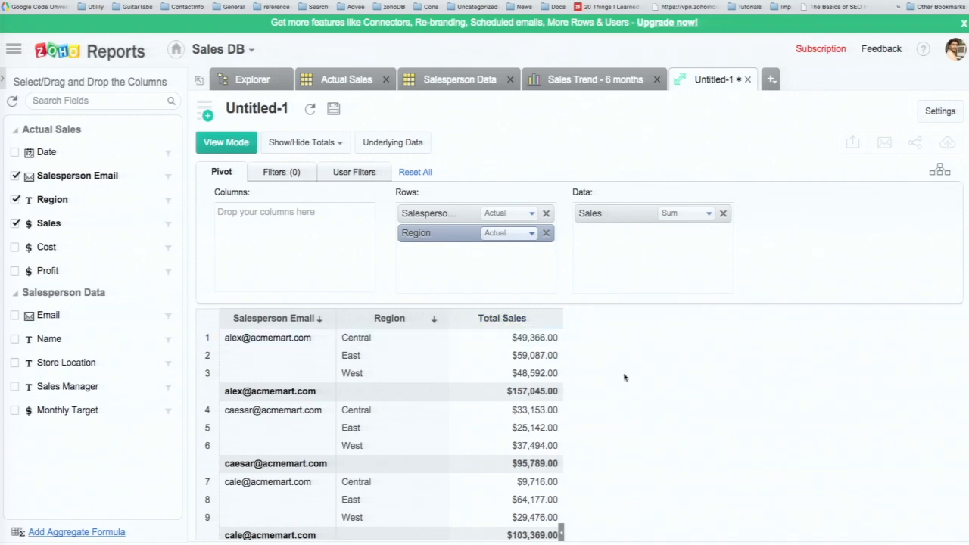
pyautogui.click(225, 142)
pyautogui.click(224, 141)
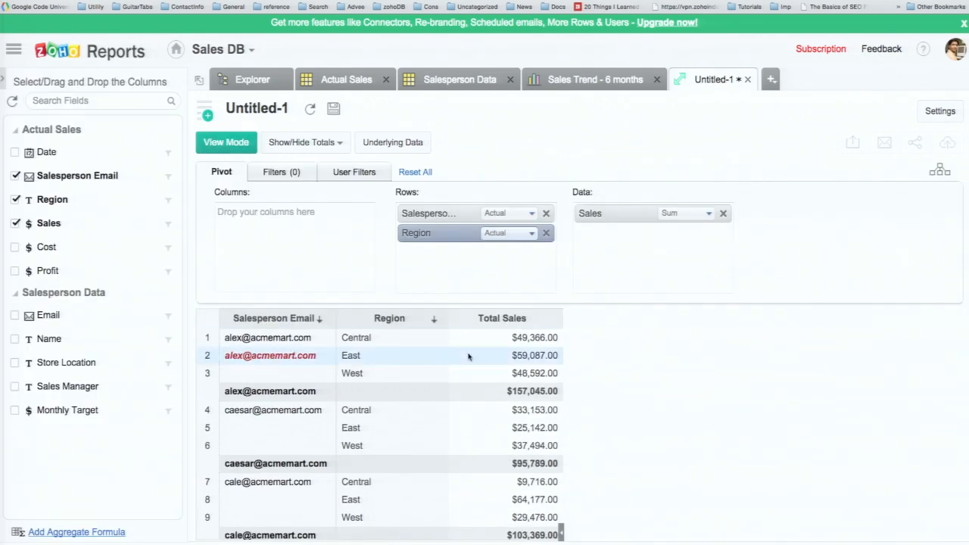
# Review the pivot's regional sales per salesperson and inspect the underlying records behind one salesperson's East and Central totals
pyautogui.scroll(-1, 523, 409)
pyautogui.scroll(1, 545, 425)
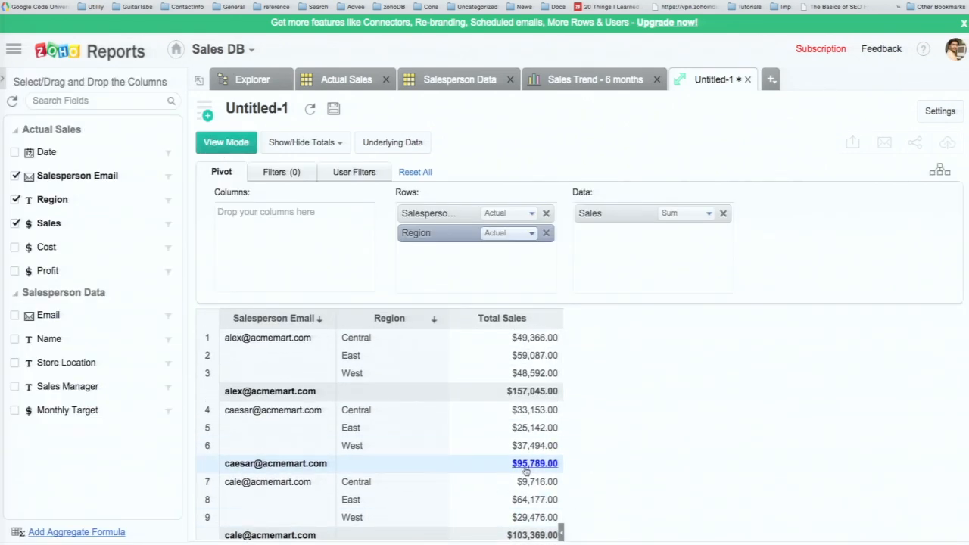
pyautogui.scroll(-1, 420, 446)
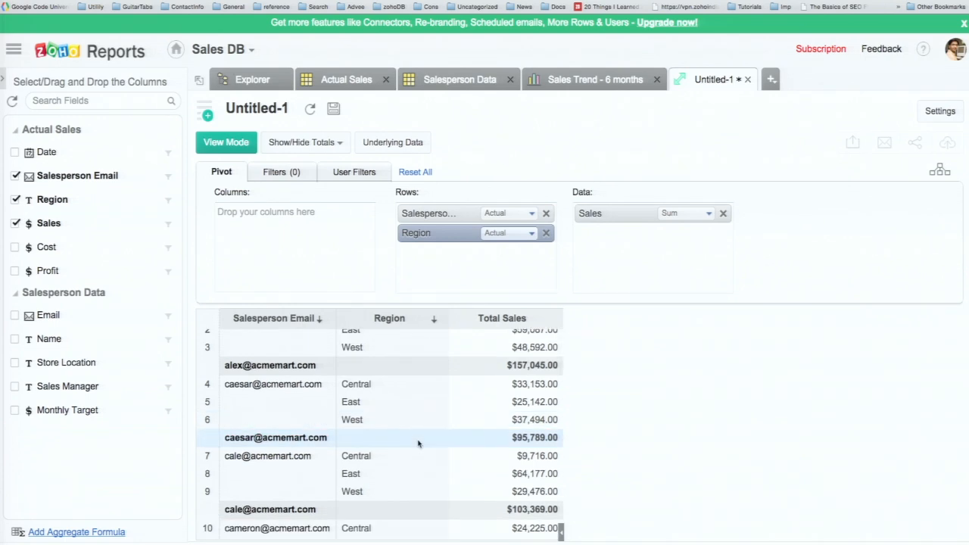
pyautogui.scroll(-2, 530, 455)
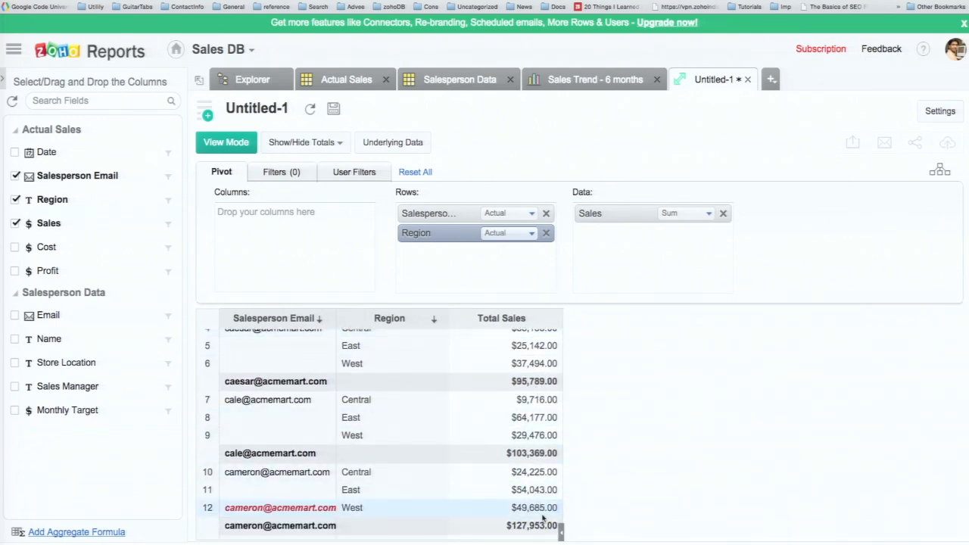
pyautogui.click(535, 418)
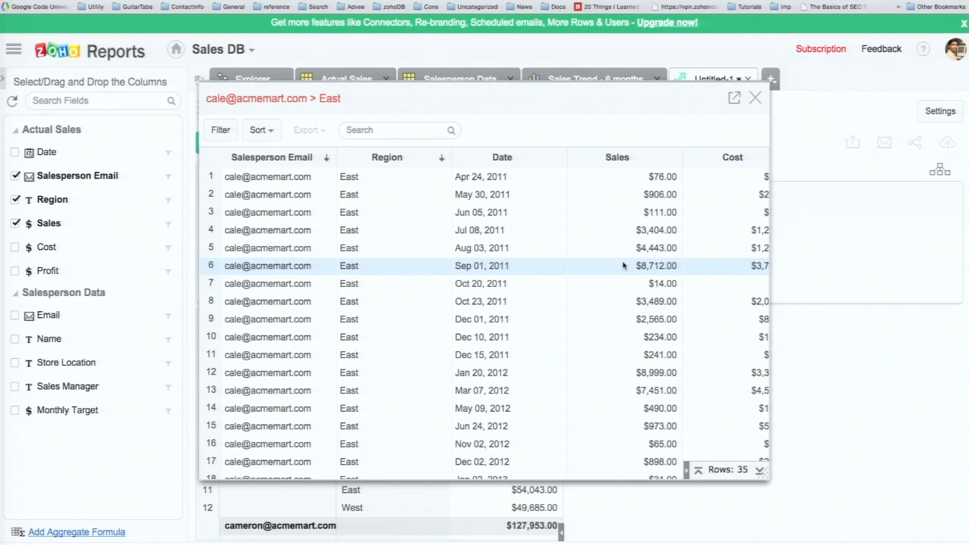
pyautogui.click(755, 98)
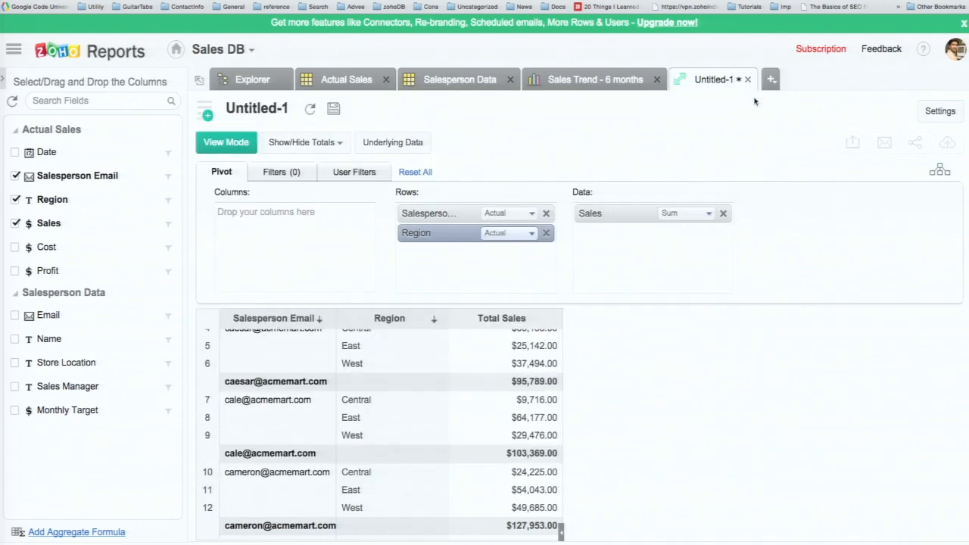
pyautogui.click(537, 401)
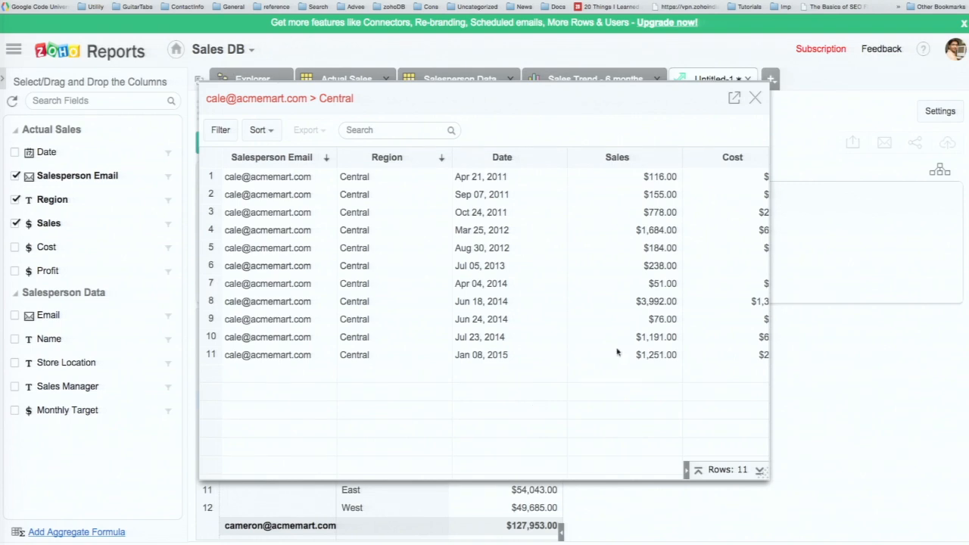
pyautogui.click(755, 98)
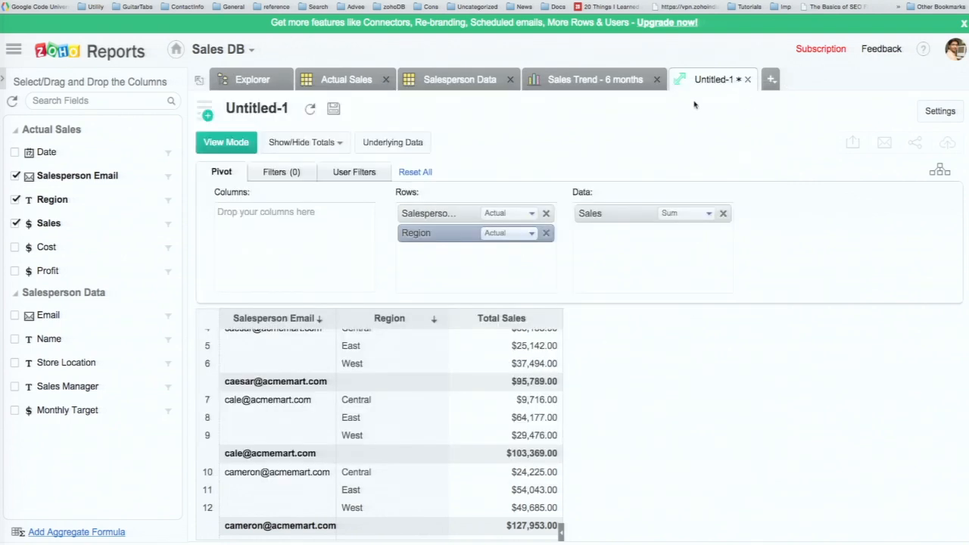
# Save the pivot as "Sales Trend Pivot" in the Tables & Reports folder
pyautogui.click(334, 110)
pyautogui.write('Sales r')
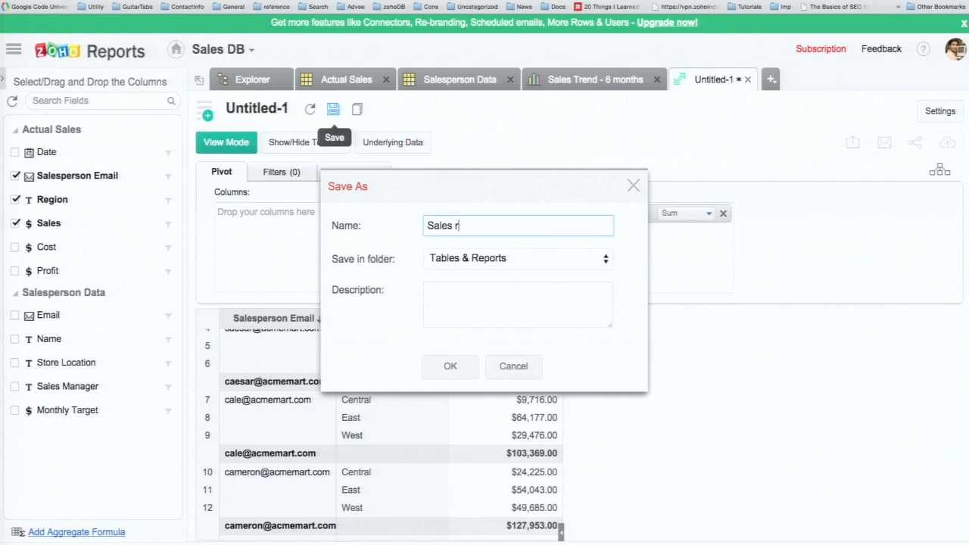
pyautogui.press('BackSpace')
pyautogui.write('Trend Pivot')
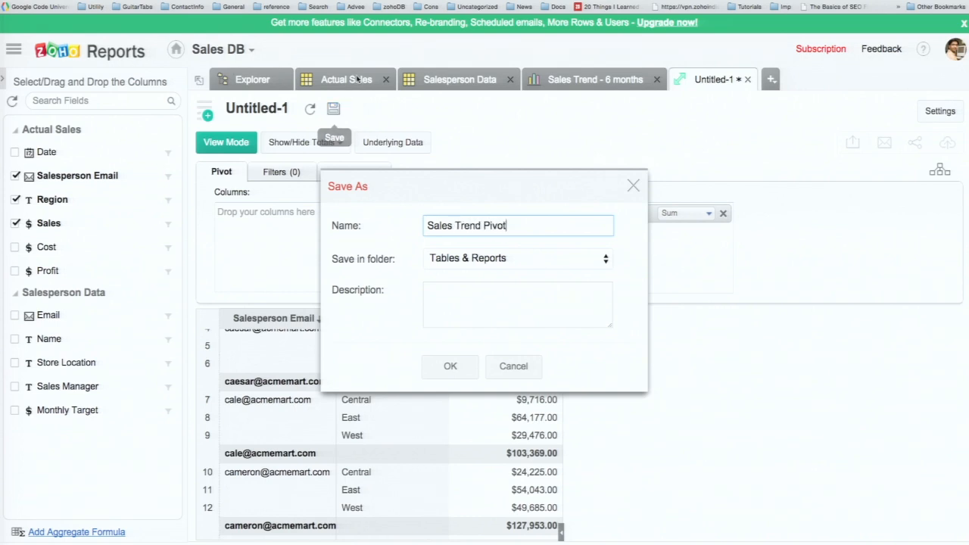
pyautogui.click(450, 367)
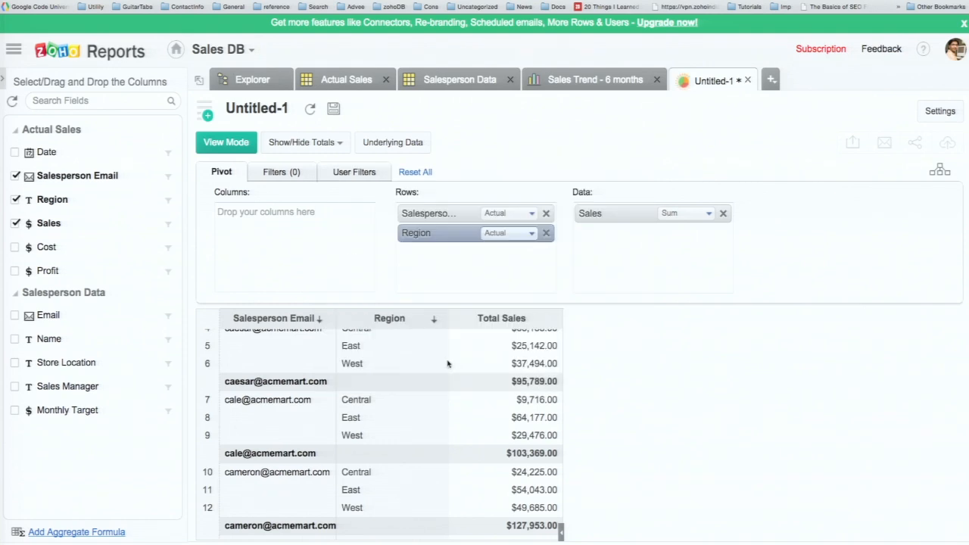
# Create a new dashboard in the Sales DB database, starting from the Actual Sales table
pyautogui.click(568, 77)
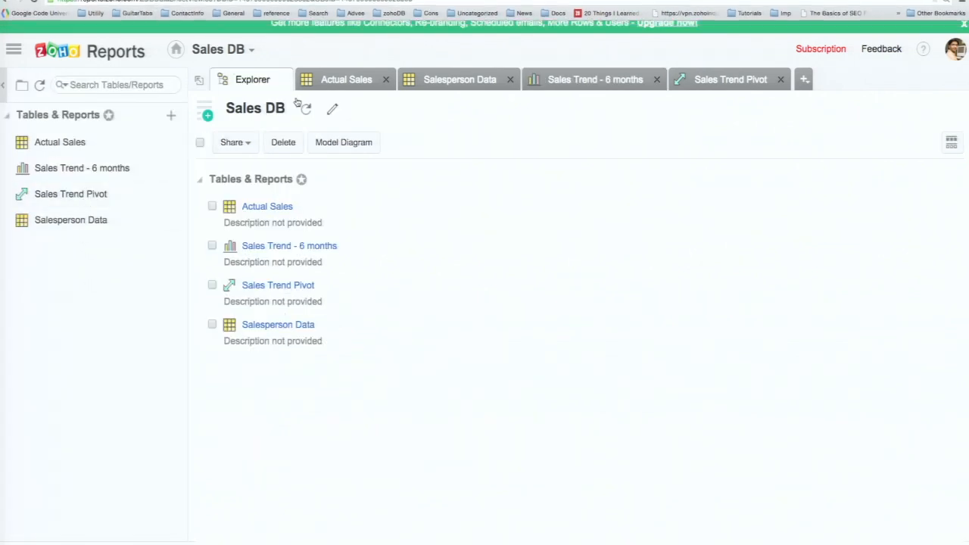
pyautogui.click(340, 86)
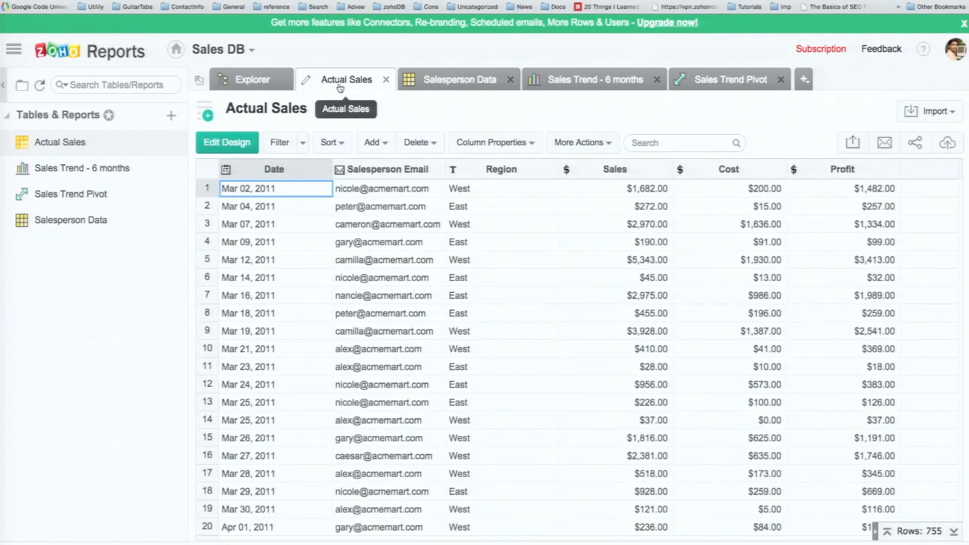
pyautogui.click(208, 115)
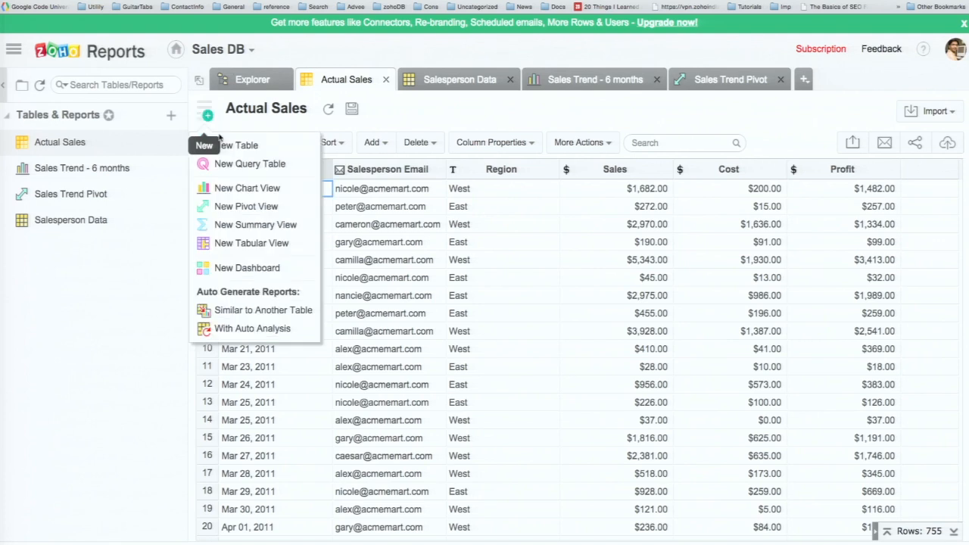
pyautogui.click(247, 270)
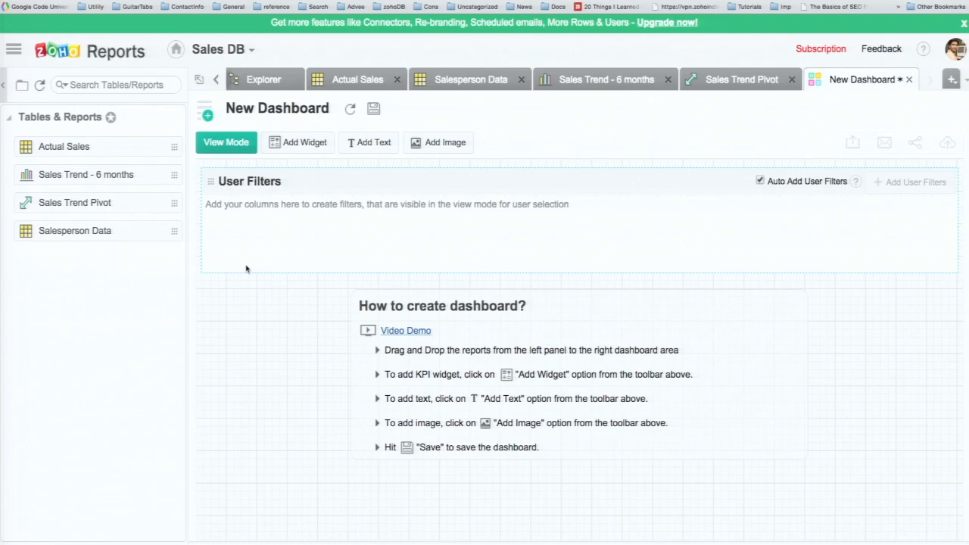
# Add the Sales Trend - 6 months chart to the dashboard at half width, with the Sales Trend Pivot beside it
pyautogui.moveTo(45, 175); pyautogui.dragTo(225, 341)
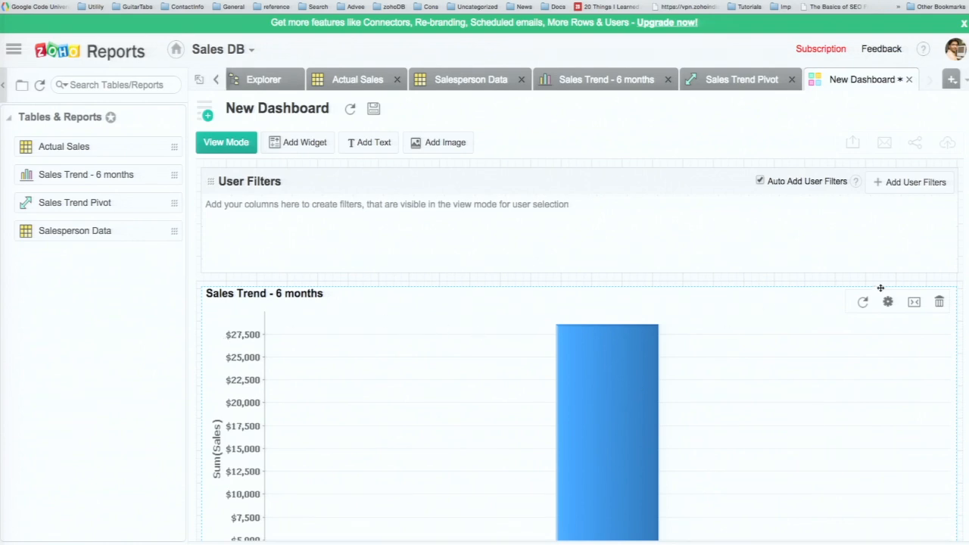
pyautogui.click(913, 304)
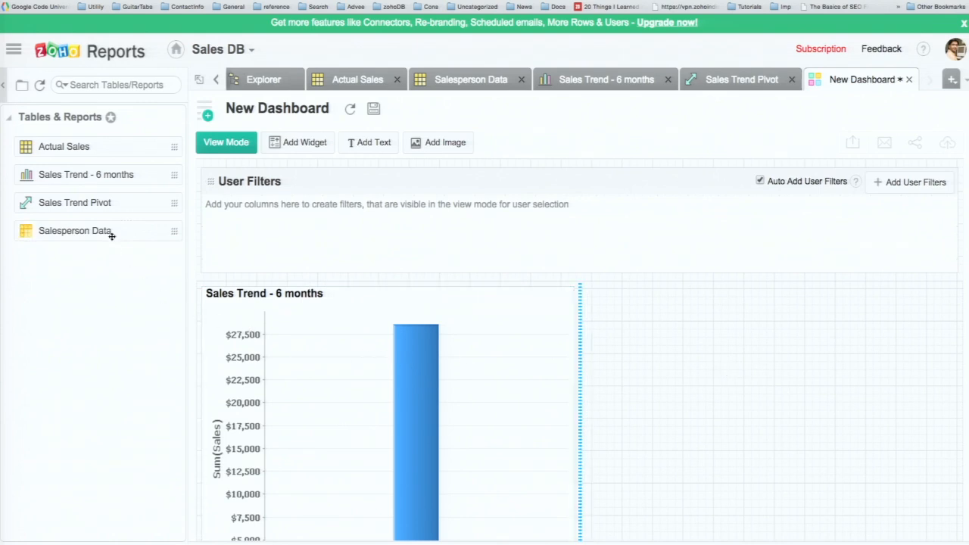
pyautogui.moveTo(126, 201); pyautogui.dragTo(613, 371)
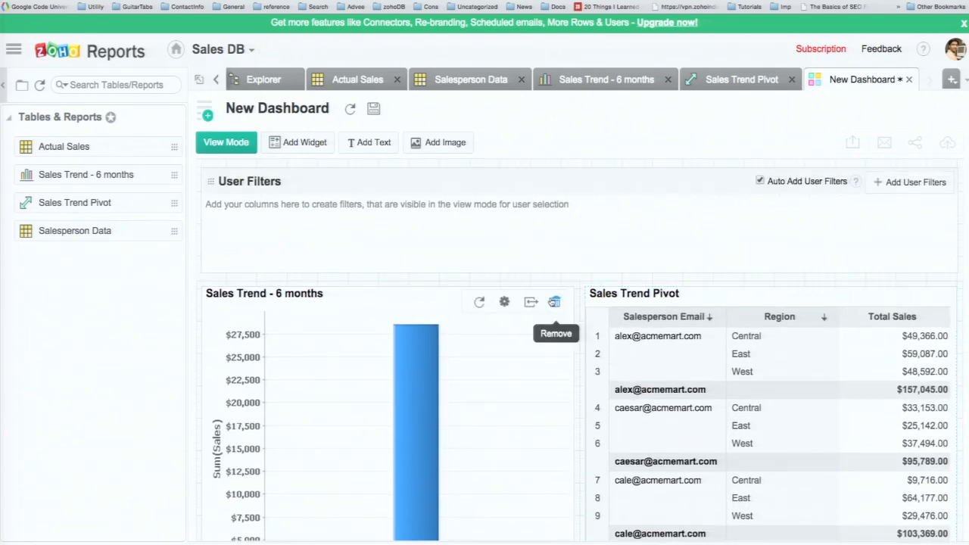
# Try the Sales Trend - 6 months chart at full width and restore the half-width layout with the Sales Trend Pivot beside it
pyautogui.click(530, 302)
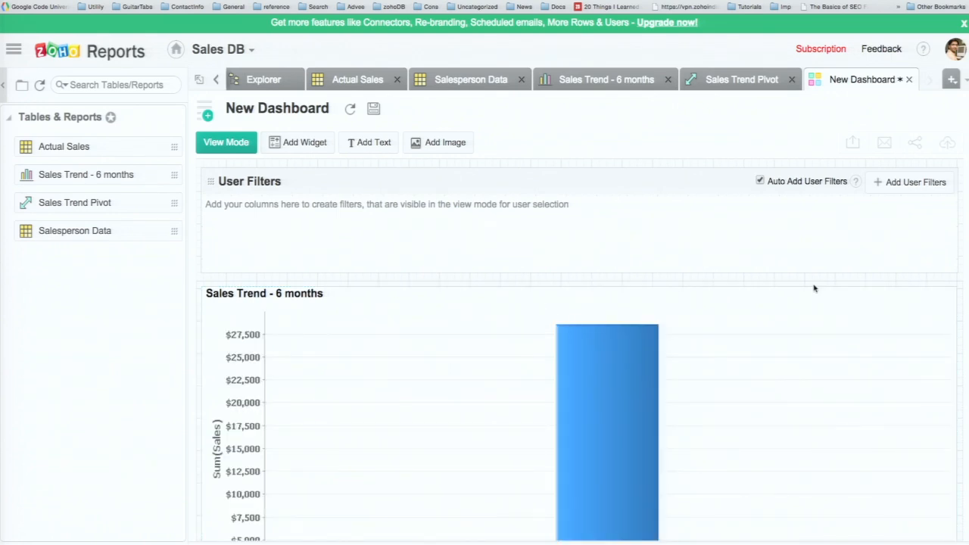
pyautogui.click(915, 304)
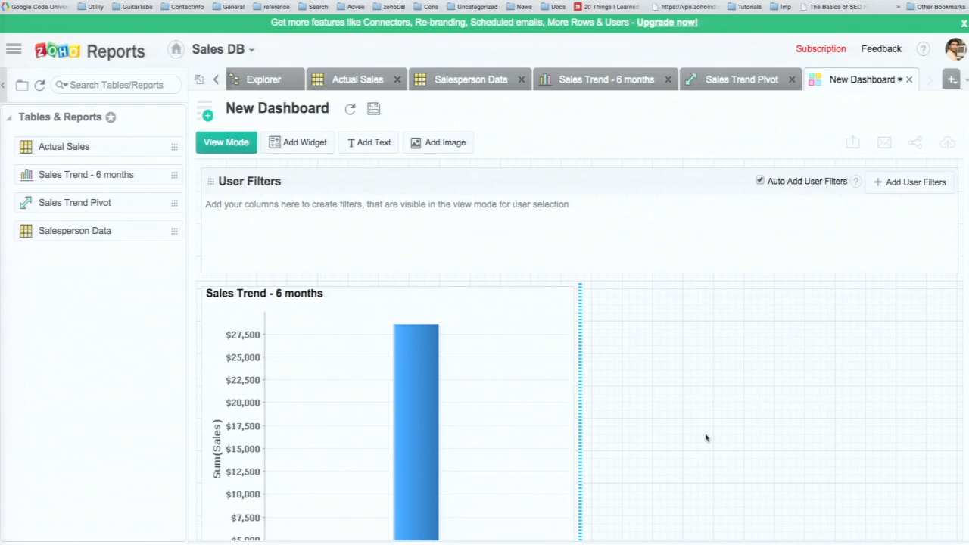
pyautogui.scroll(-5, 706, 438)
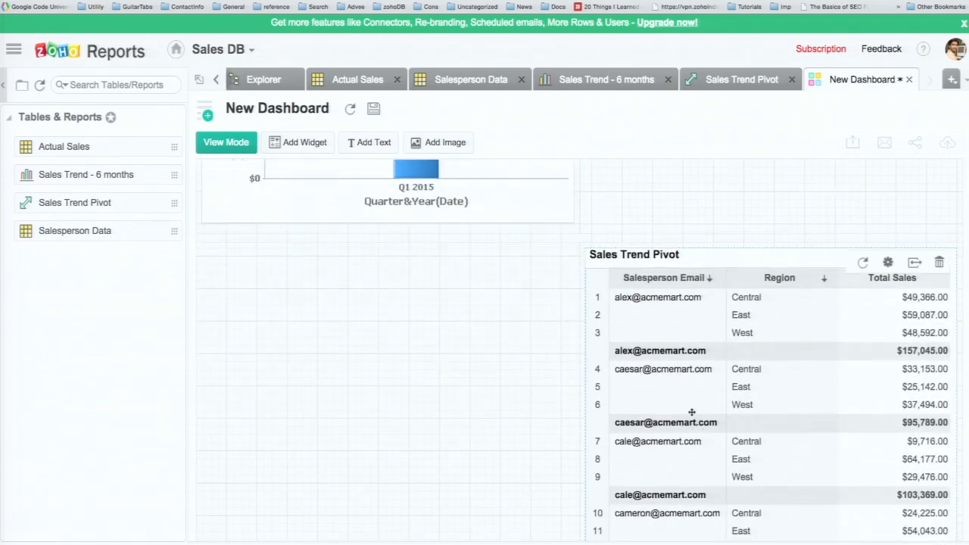
pyautogui.moveTo(705, 254); pyautogui.dragTo(706, 212)
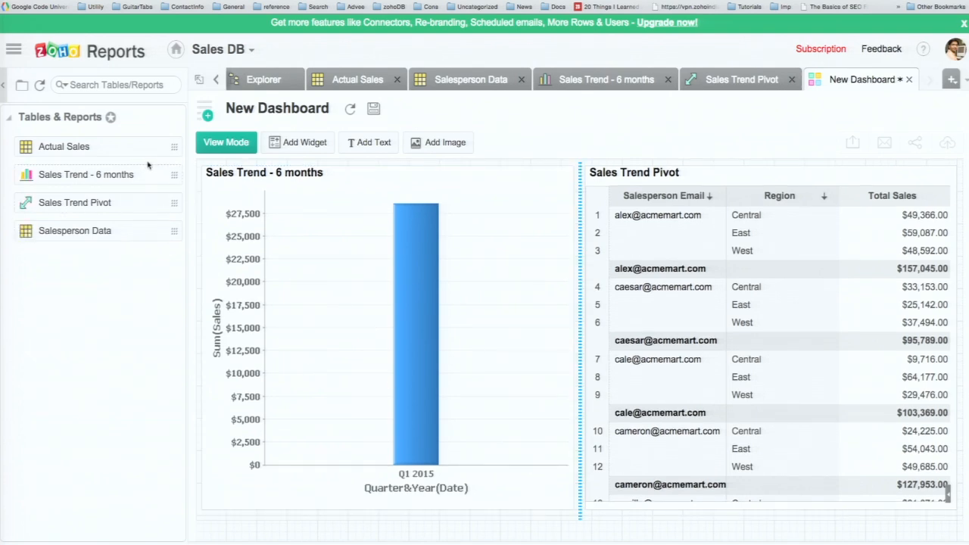
# Add the Actual Sales table at full width below the chart and pivot and look over the dashboard layout
pyautogui.moveTo(153, 155); pyautogui.dragTo(371, 540)
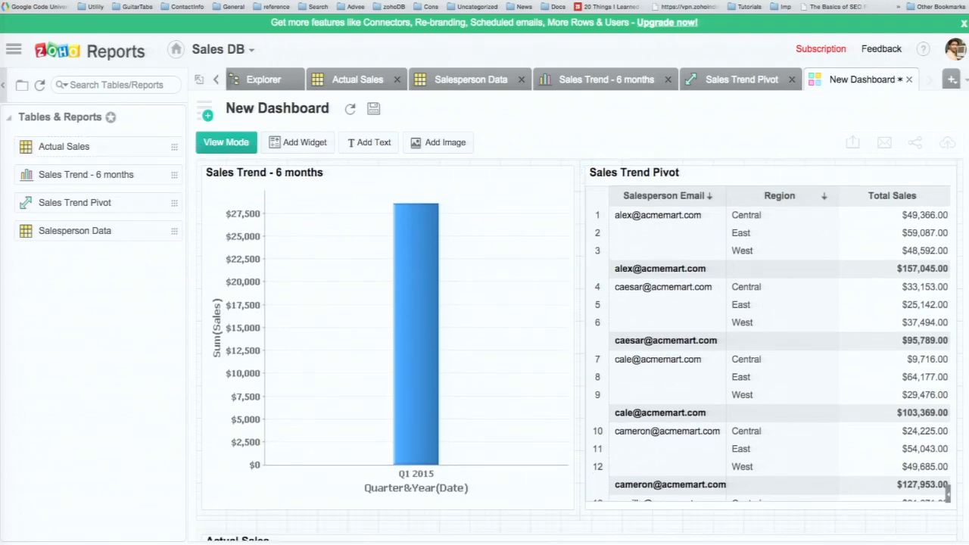
pyautogui.scroll(2, 432, 509)
pyautogui.scroll(-5, 432, 511)
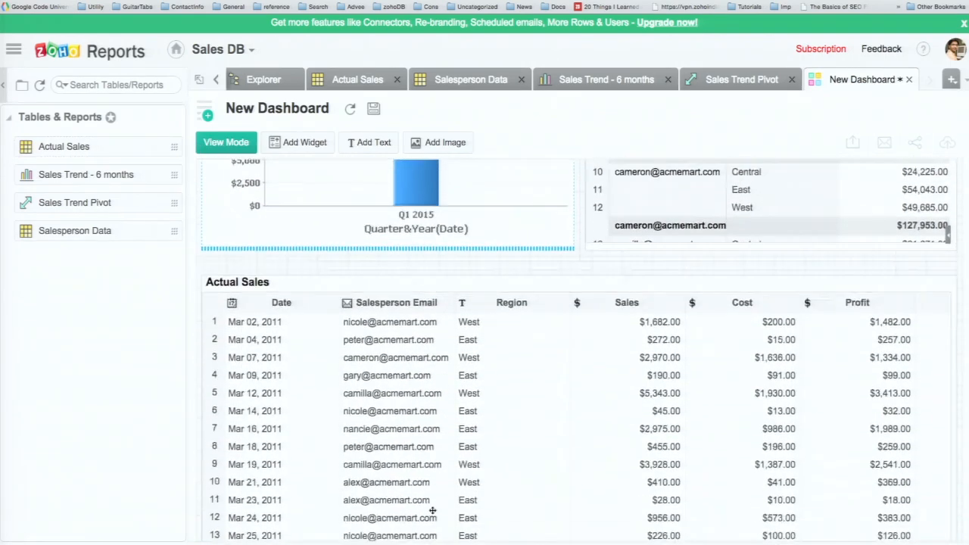
pyautogui.scroll(-3, 432, 512)
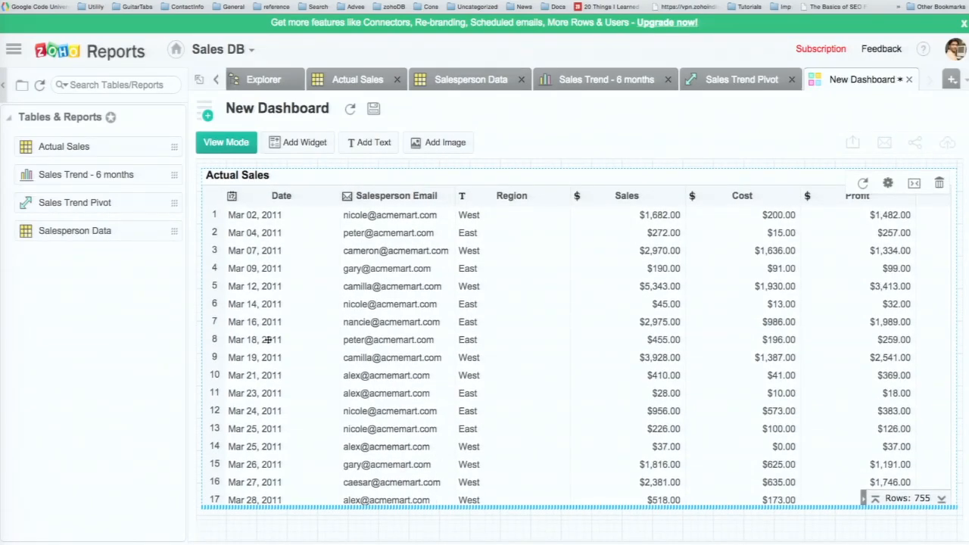
pyautogui.scroll(5, 444, 384)
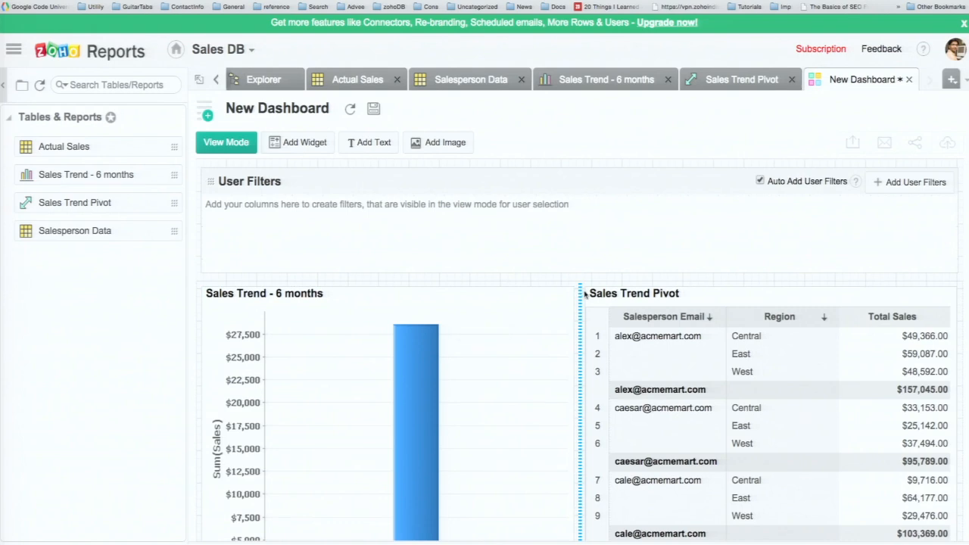
# Compose a text block reading "Sales Dashboard" for the dashboard, in the xxx-large font size and centred
pyautogui.click(591, 277)
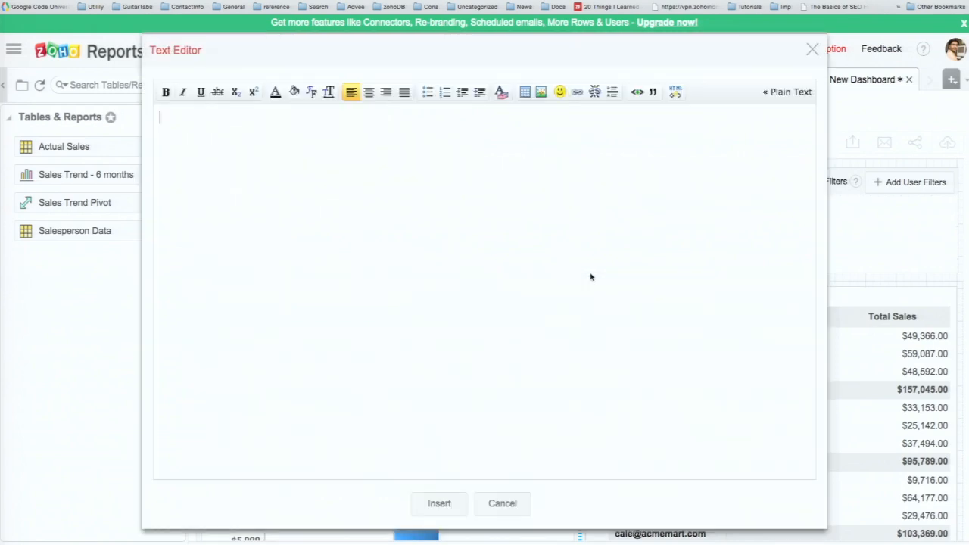
pyautogui.write('Sales Dashboard')
pyautogui.hotkey('ctrl', 'a')
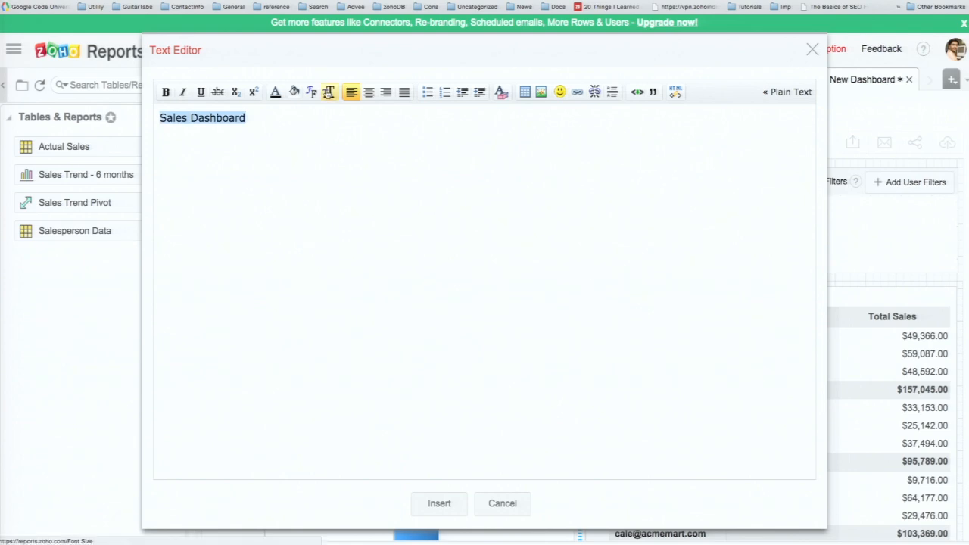
pyautogui.click(329, 92)
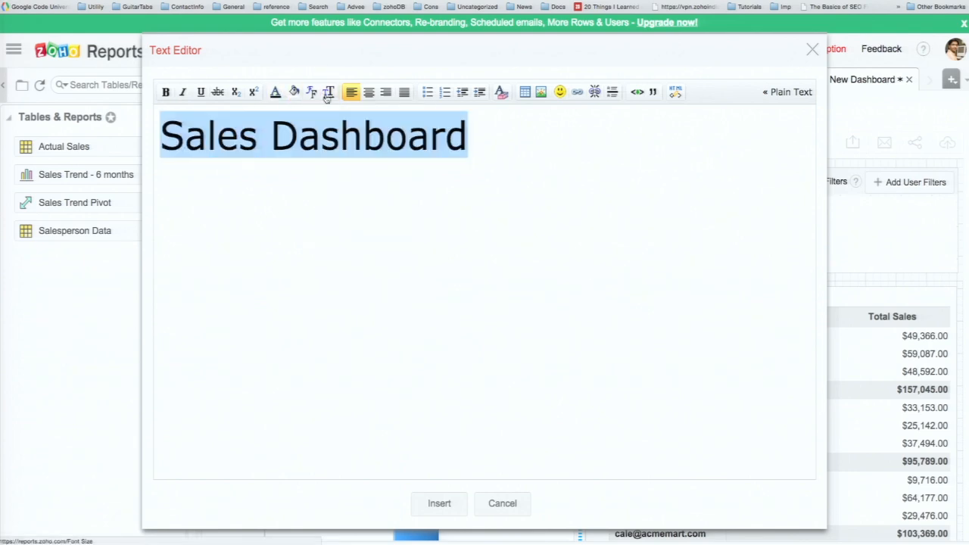
pyautogui.click(369, 93)
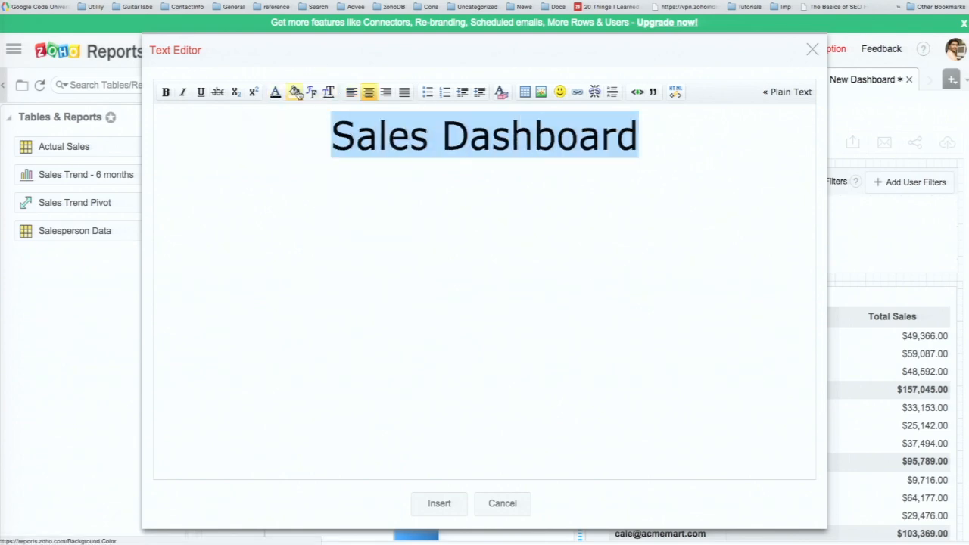
# Try a dark grey background behind the title, then set it to white and colour the title text grey #666666
pyautogui.click(294, 91)
pyautogui.click(297, 168)
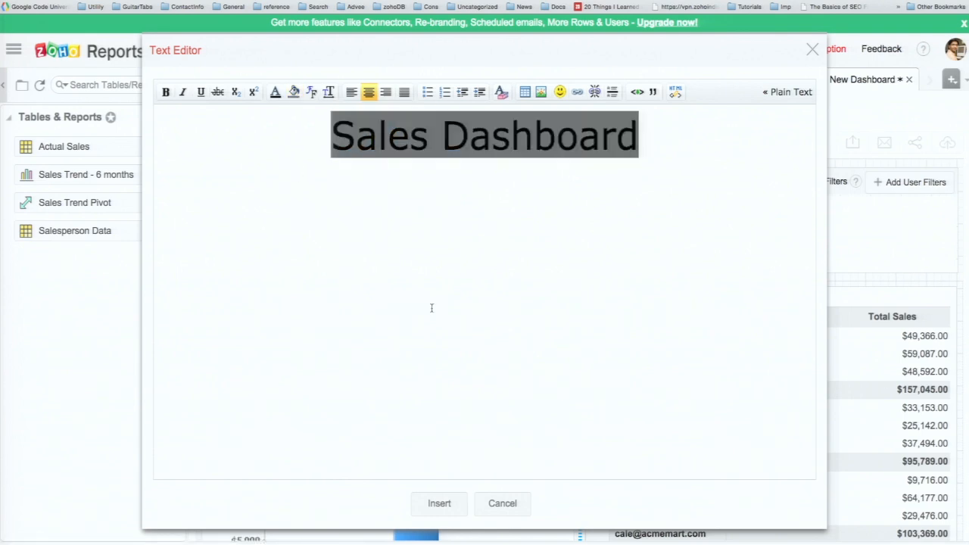
pyautogui.click(294, 91)
pyautogui.click(296, 111)
pyautogui.click(276, 92)
pyautogui.click(279, 149)
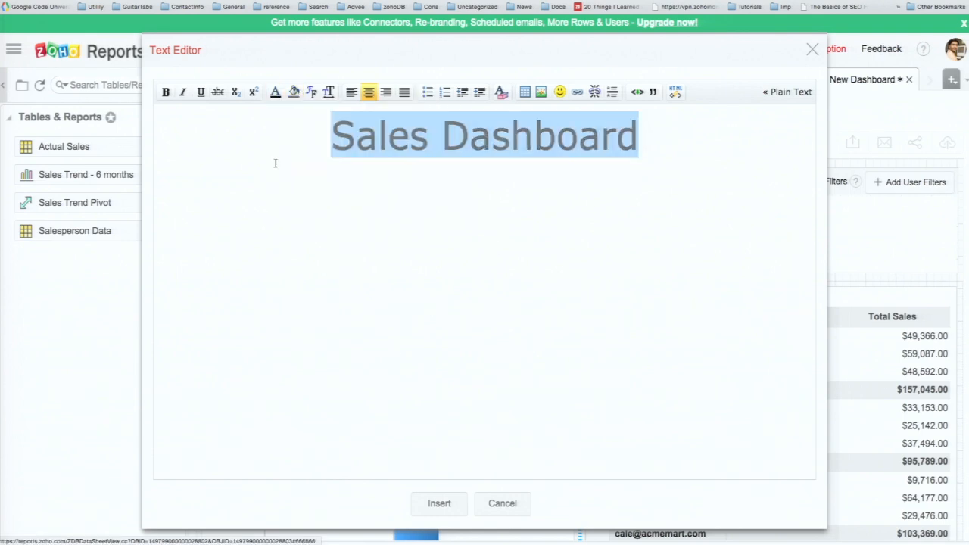
pyautogui.click(353, 283)
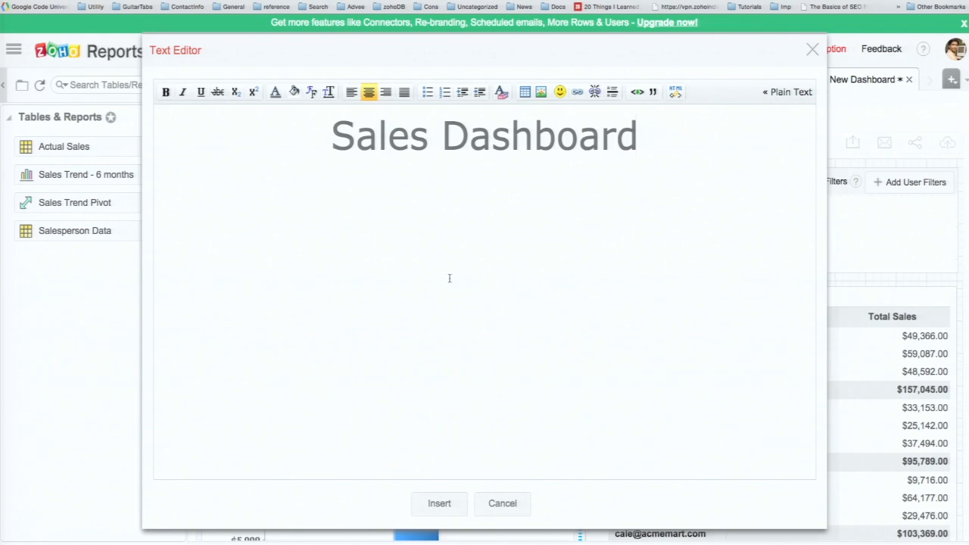
# Check the title's HTML source without changing it and insert the title above the dashboard's reports
pyautogui.click(678, 93)
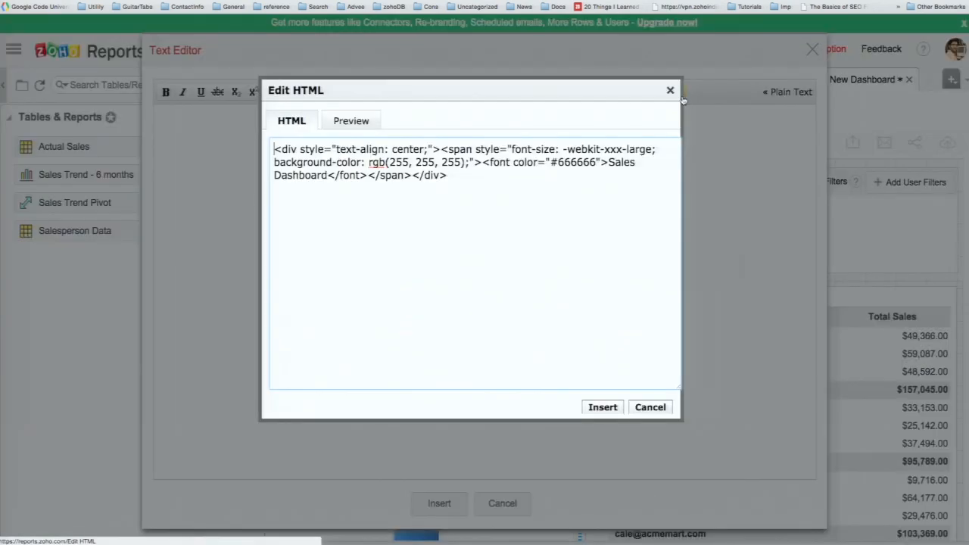
pyautogui.click(652, 407)
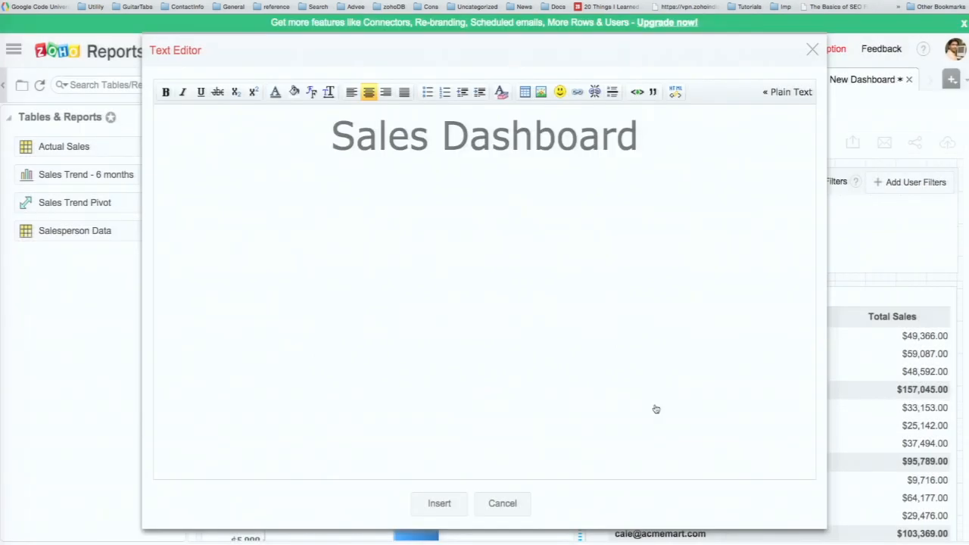
pyautogui.click(439, 504)
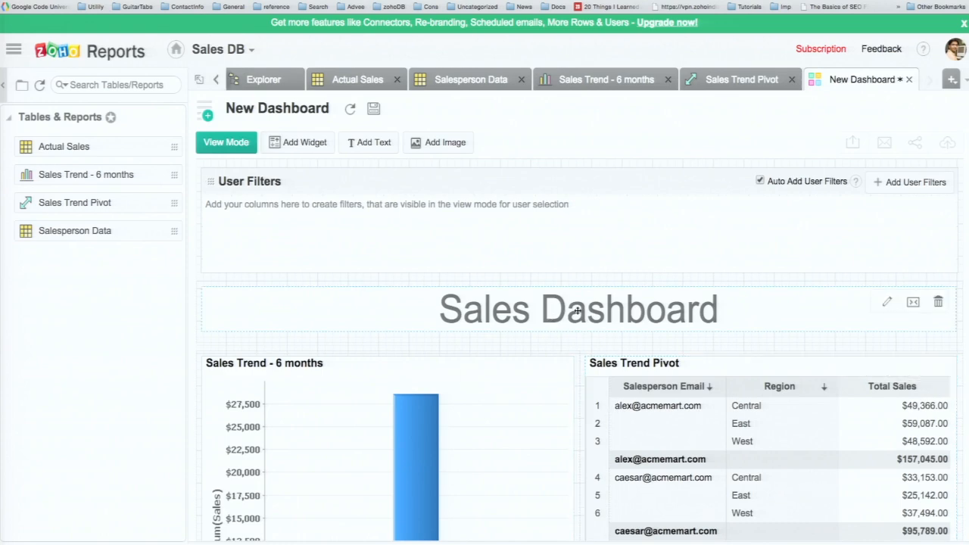
# Look over the dashboard and save it as "Sales Dashboard" in the Tables & Reports folder
pyautogui.scroll(-3, 573, 309)
pyautogui.scroll(-3, 578, 313)
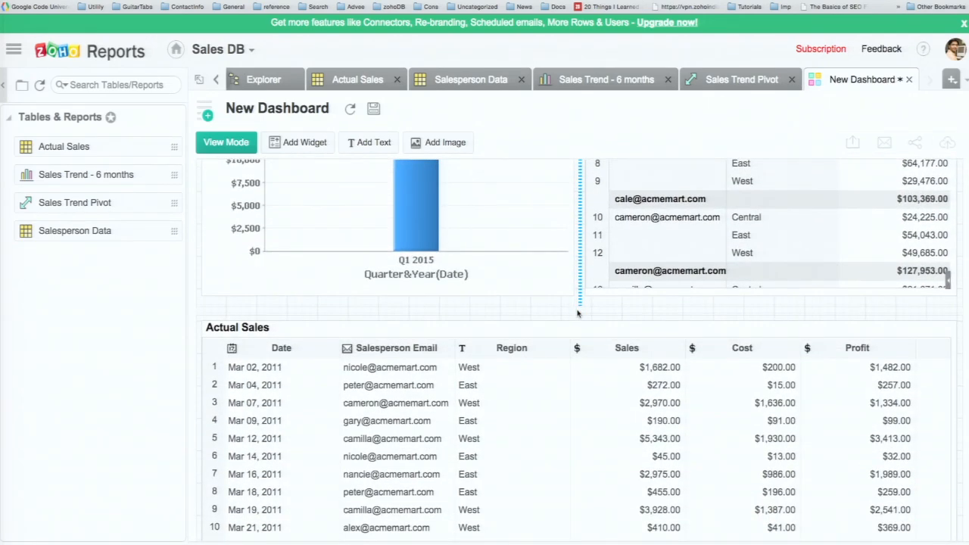
pyautogui.scroll(6, 578, 313)
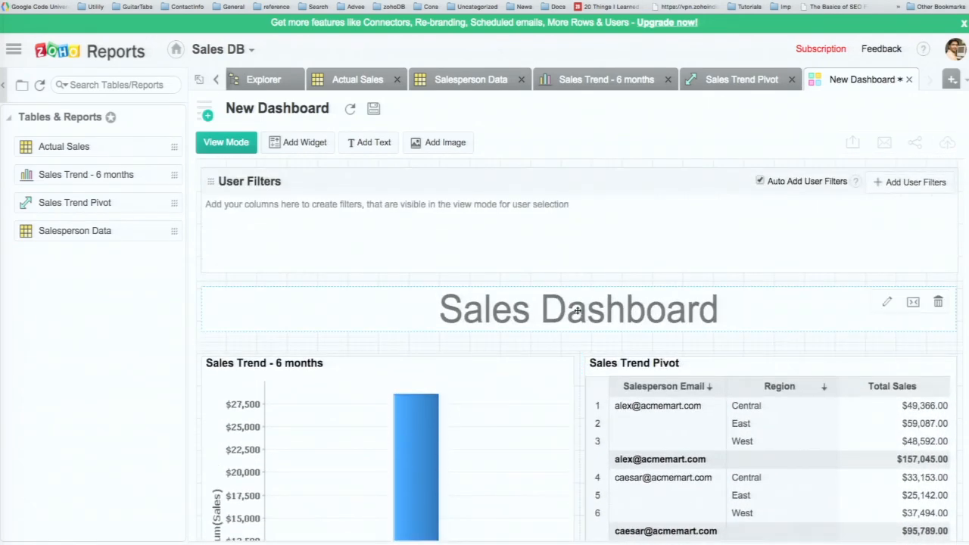
pyautogui.click(372, 109)
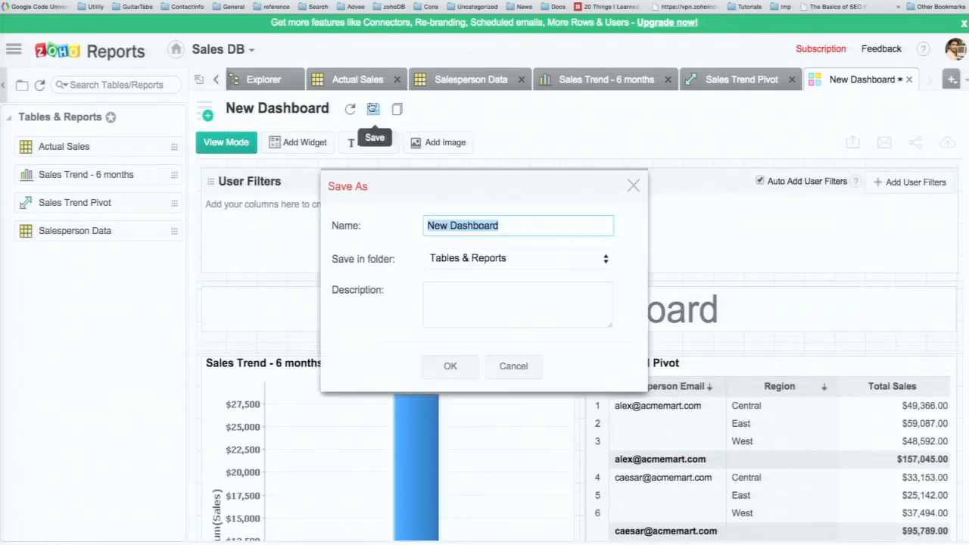
pyautogui.write('Sales ')
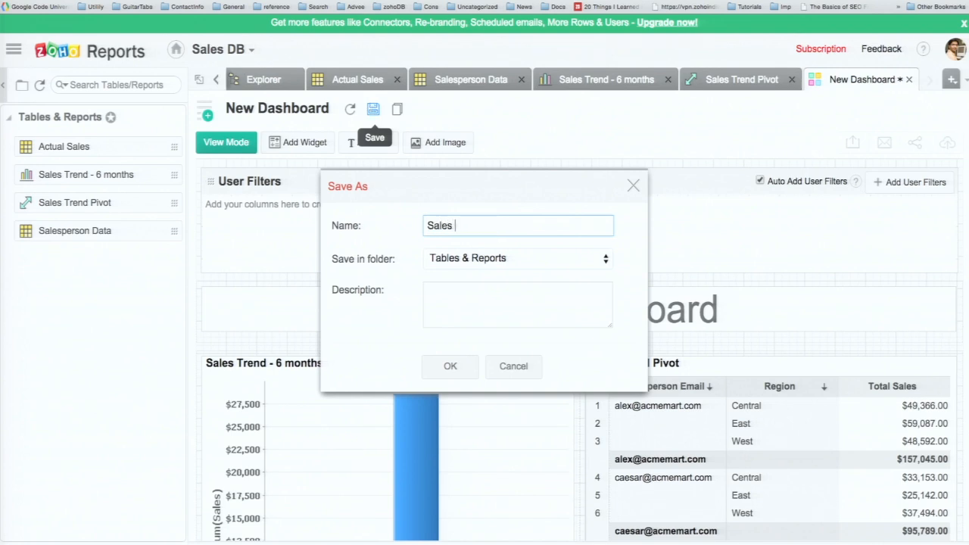
pyautogui.write('Dashboard')
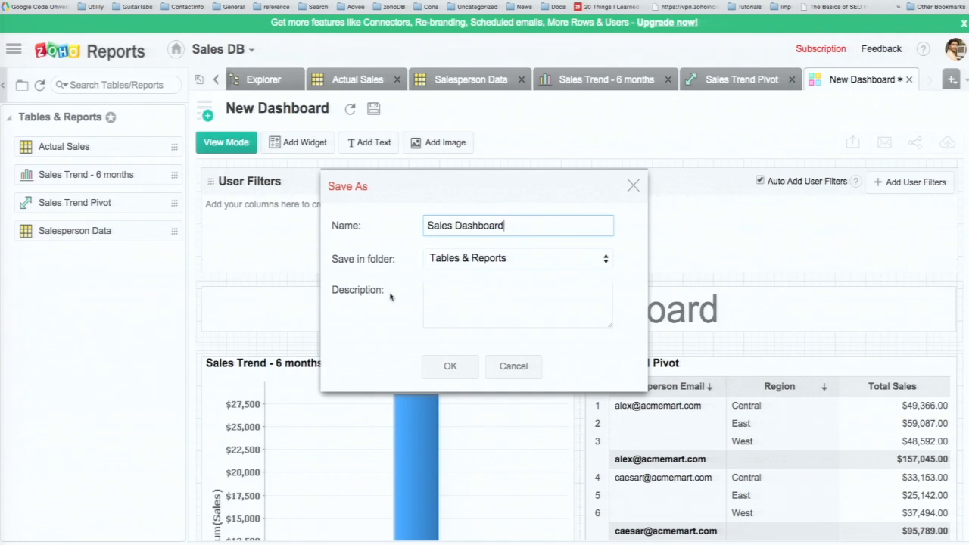
pyautogui.click(451, 366)
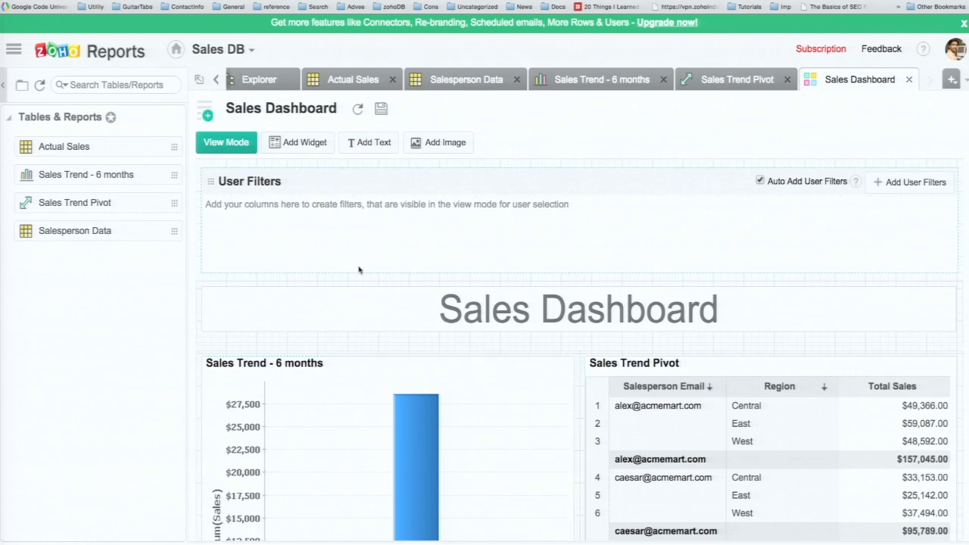
# Add the Salesperson Email column from Actual Sales as a user filter on the dashboard and save the change
pyautogui.click(906, 187)
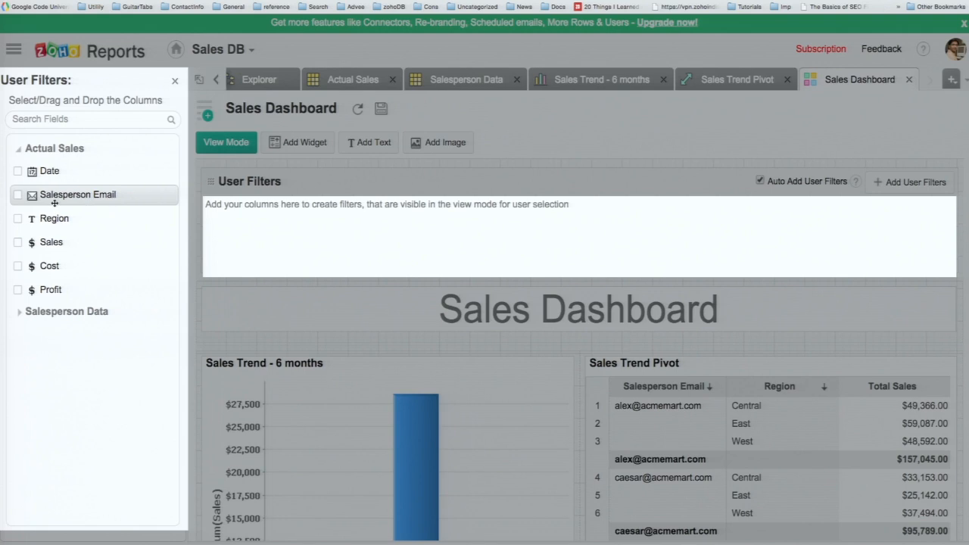
pyautogui.moveTo(55, 203); pyautogui.dragTo(273, 231)
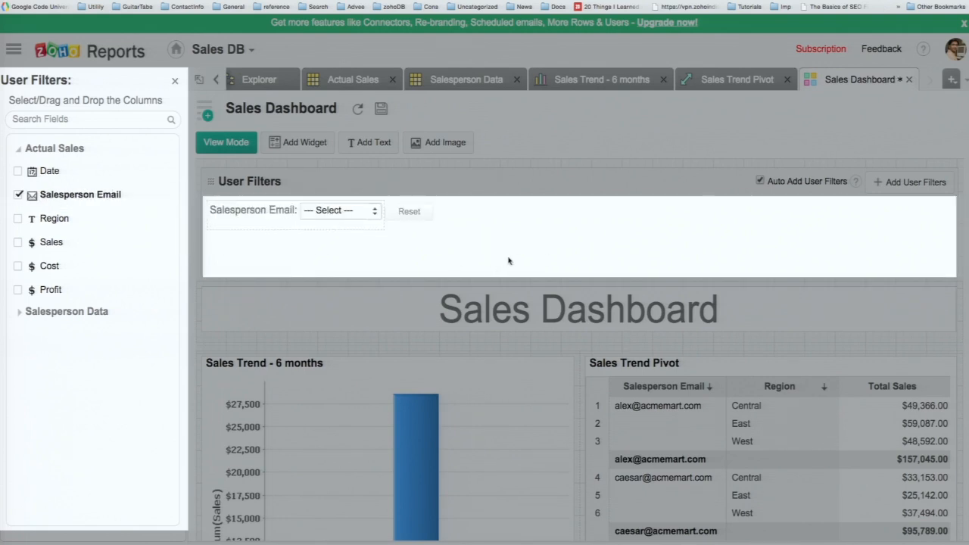
pyautogui.click(175, 80)
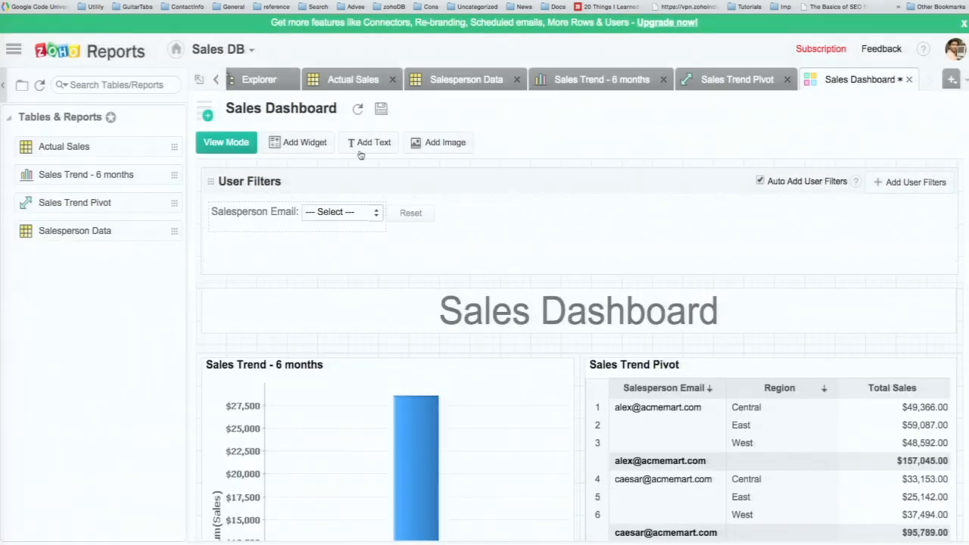
pyautogui.click(381, 109)
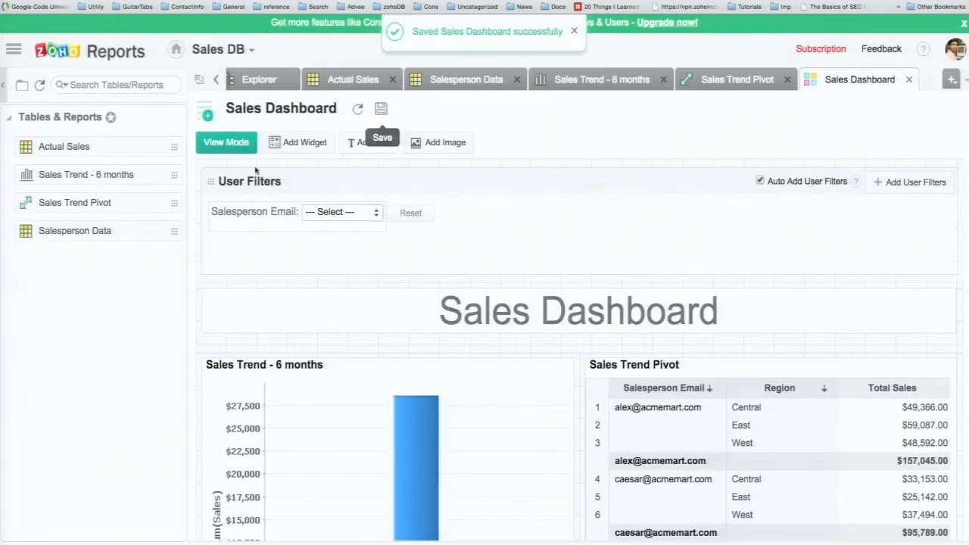
# Switch the dashboard to view mode, filter it to the pivot's second salesperson, and review the filtered chart, pivot and Actual Sales rows
pyautogui.click(227, 143)
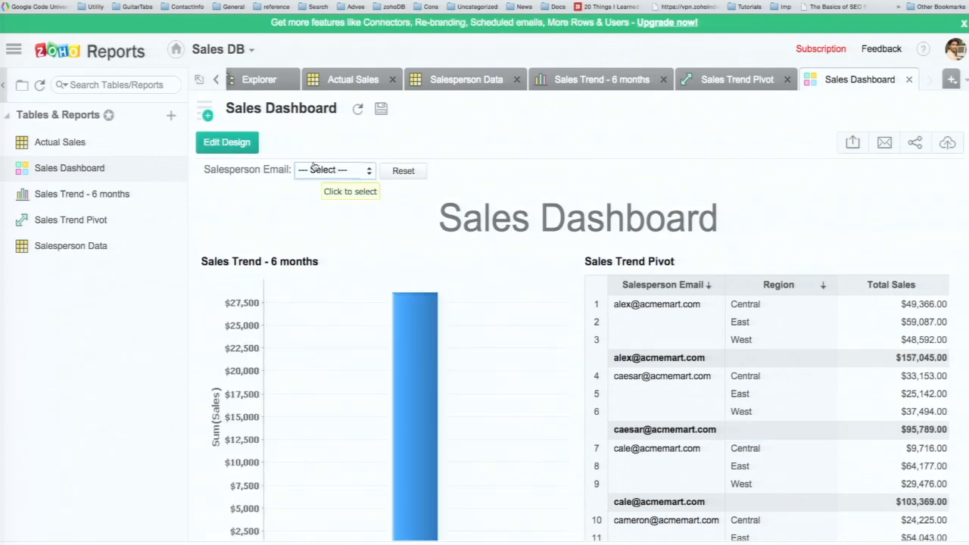
pyautogui.click(373, 172)
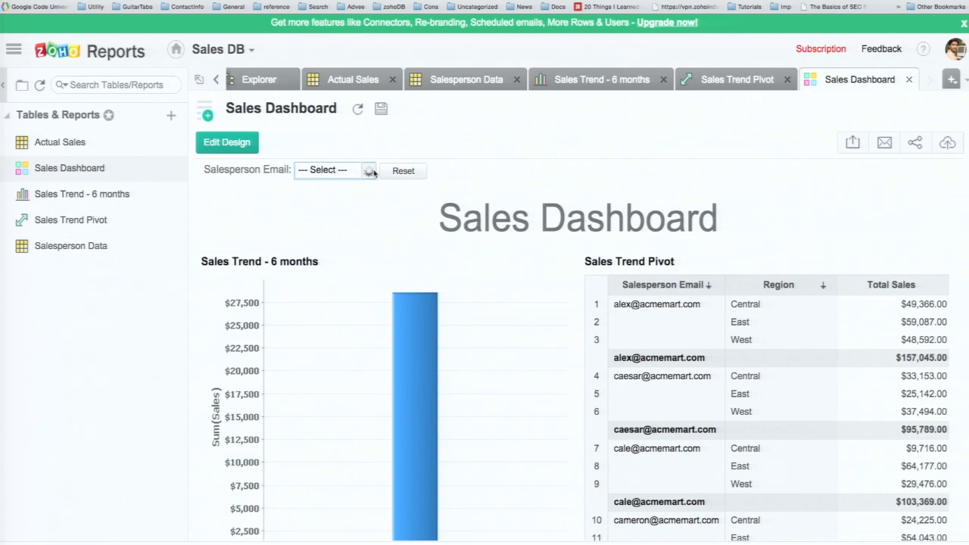
pyautogui.click(368, 251)
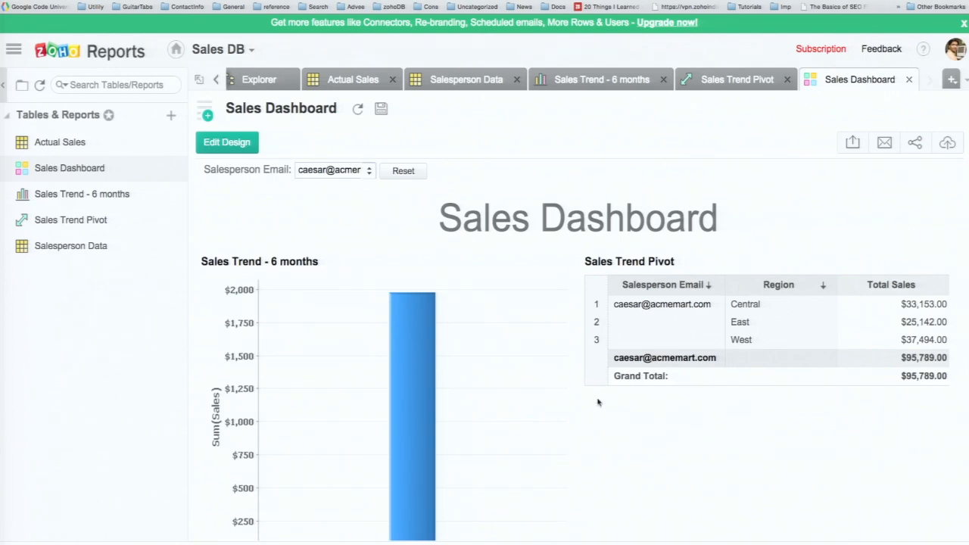
pyautogui.scroll(-5, 711, 475)
pyautogui.scroll(-10, 711, 475)
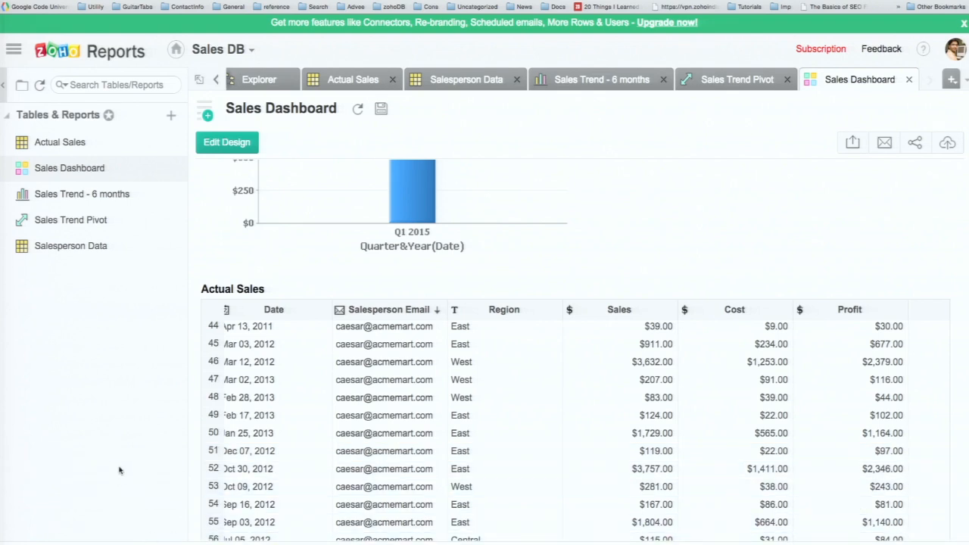
# Look back over the filtered Actual Sales rows, chart and pivot, and check the choices in the salesperson filter
pyautogui.scroll(2, 367, 436)
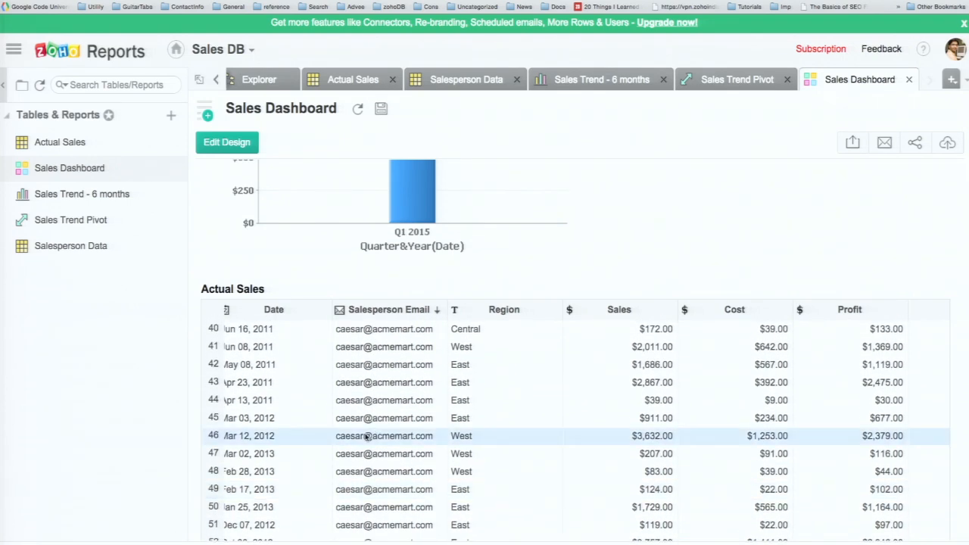
pyautogui.scroll(9, 366, 437)
pyautogui.scroll(2, 367, 437)
pyautogui.scroll(3, 523, 195)
pyautogui.scroll(2, 523, 196)
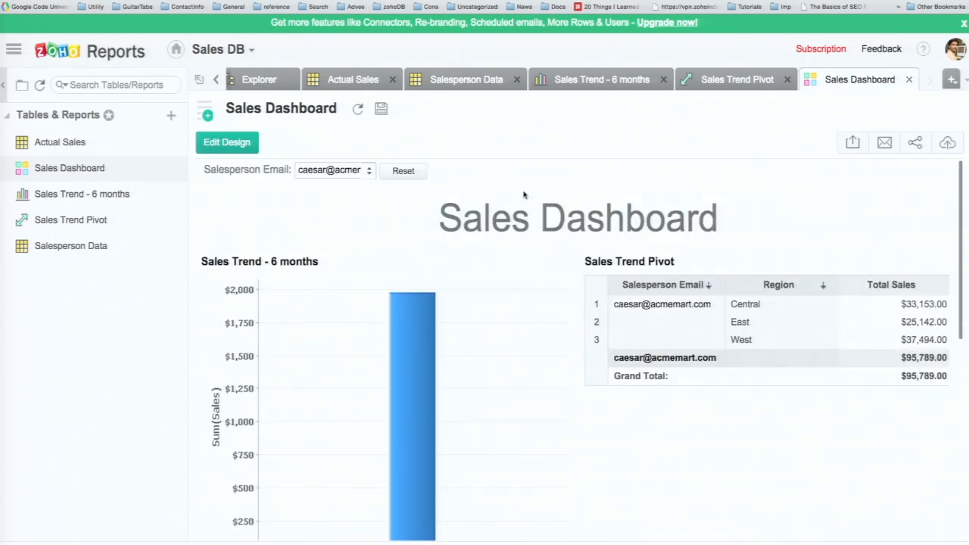
pyautogui.click(347, 173)
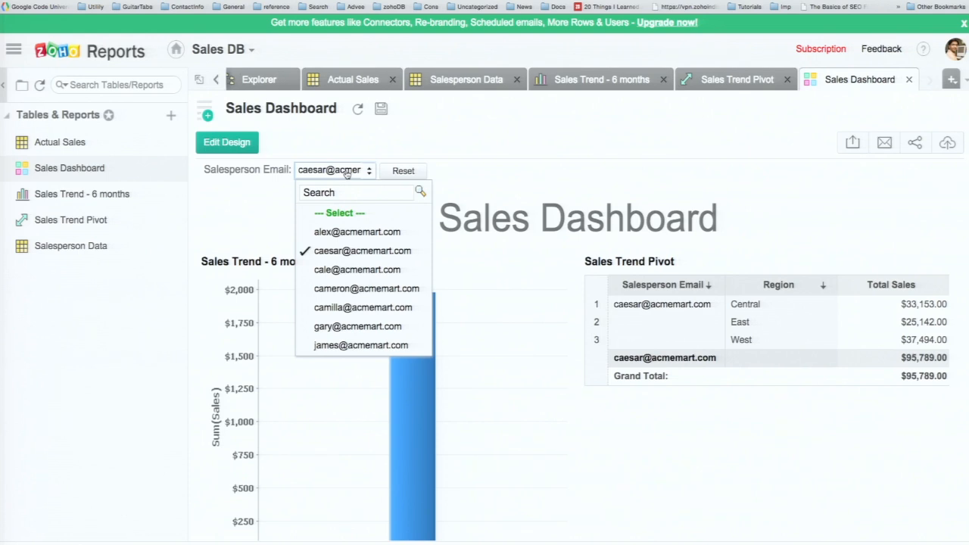
pyautogui.click(624, 187)
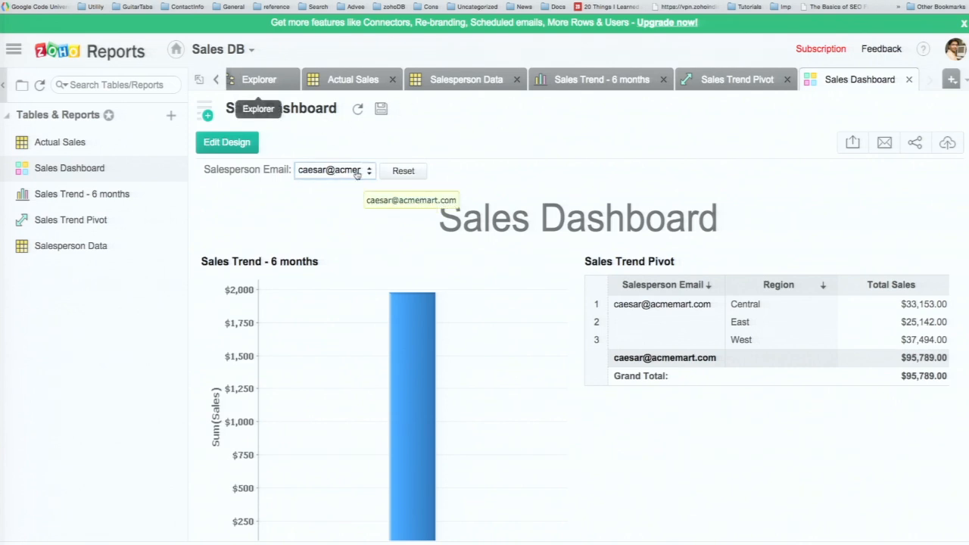
# Switch to the Store Sales database and open its Sales Dashboard
pyautogui.scroll(-3, 464, 318)
pyautogui.scroll(3, 465, 318)
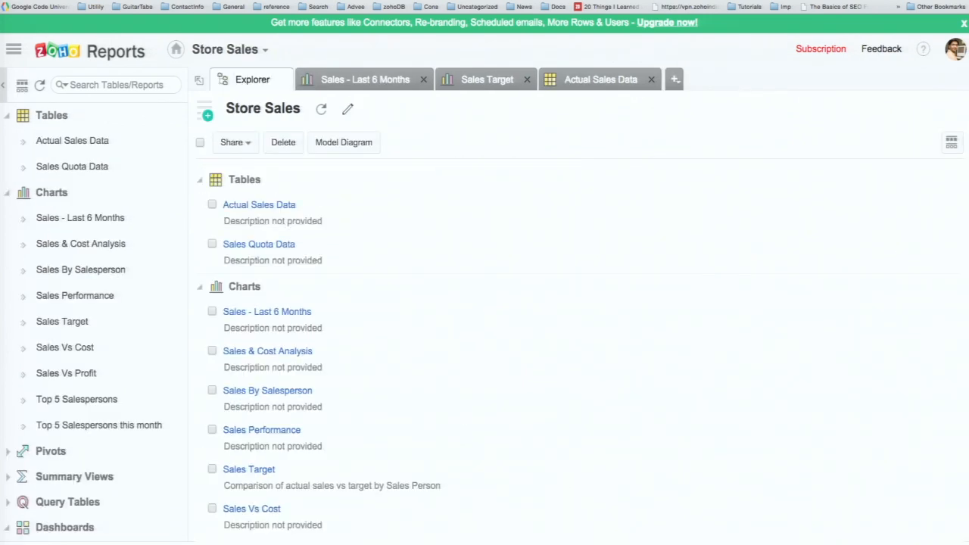
pyautogui.scroll(-1, 179, 345)
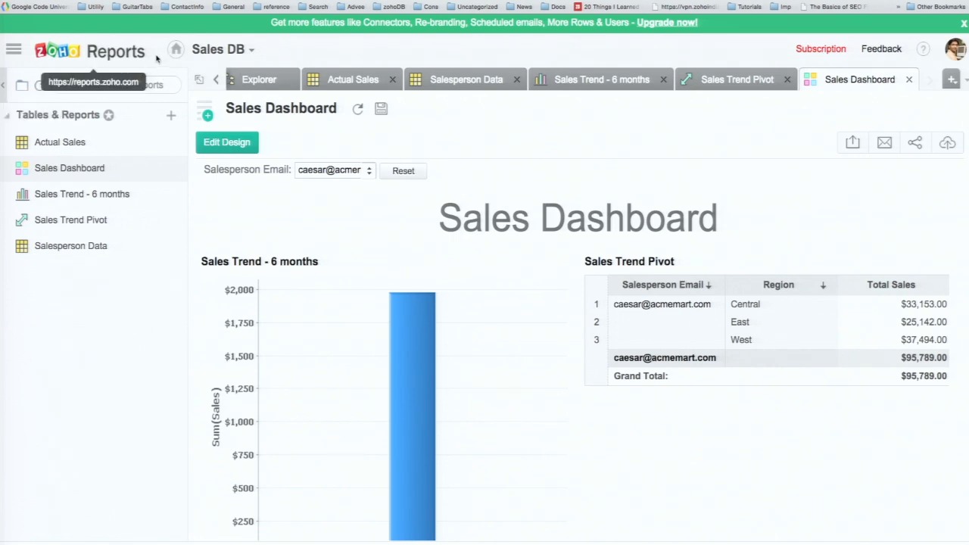
pyautogui.click(70, 51)
pyautogui.click(77, 422)
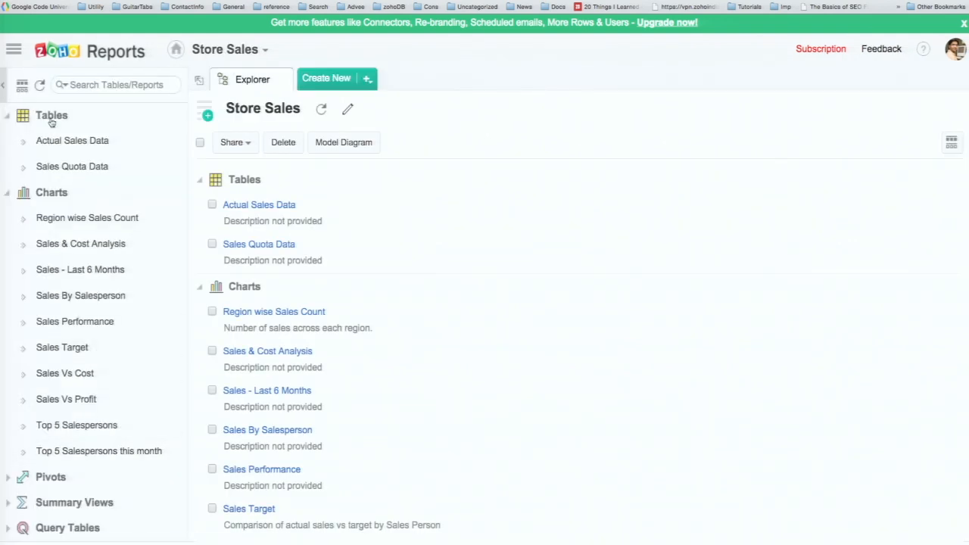
pyautogui.scroll(-1, 47, 459)
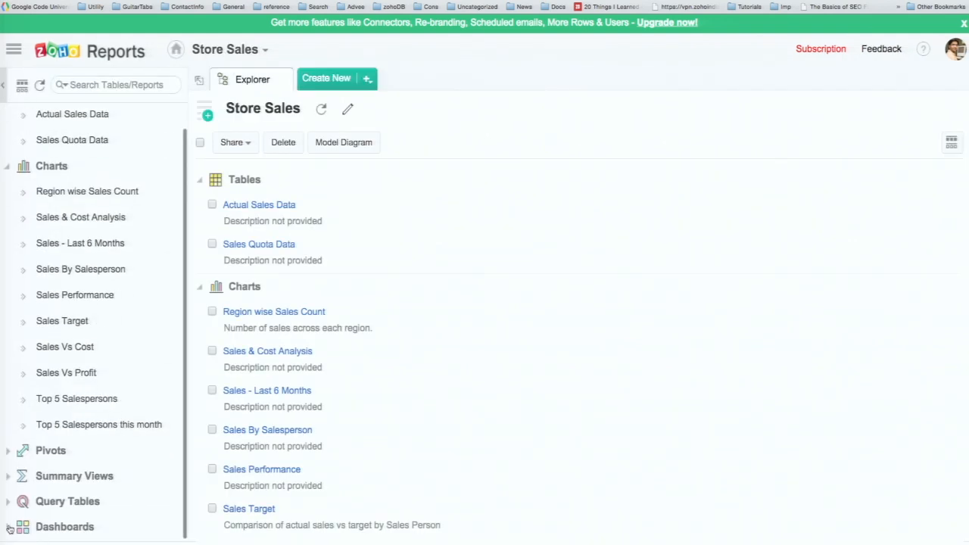
pyautogui.scroll(-2, 50, 485)
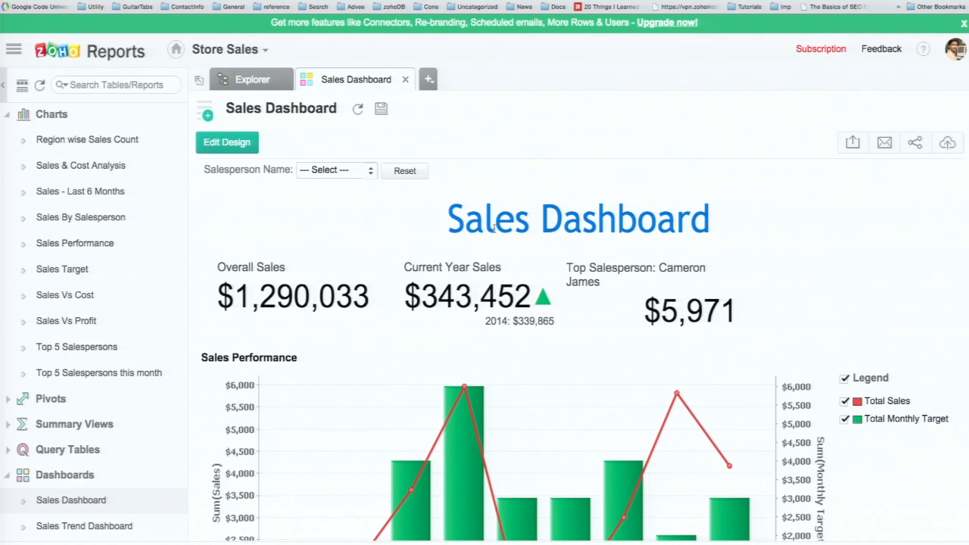
# Examine the Store Sales dashboard's key figures, Sales Performance, Sales & Cost Analysis, Top 5 Salespersons and Sales Quota reports
pyautogui.scroll(-1, 485, 228)
pyautogui.scroll(-8, 495, 233)
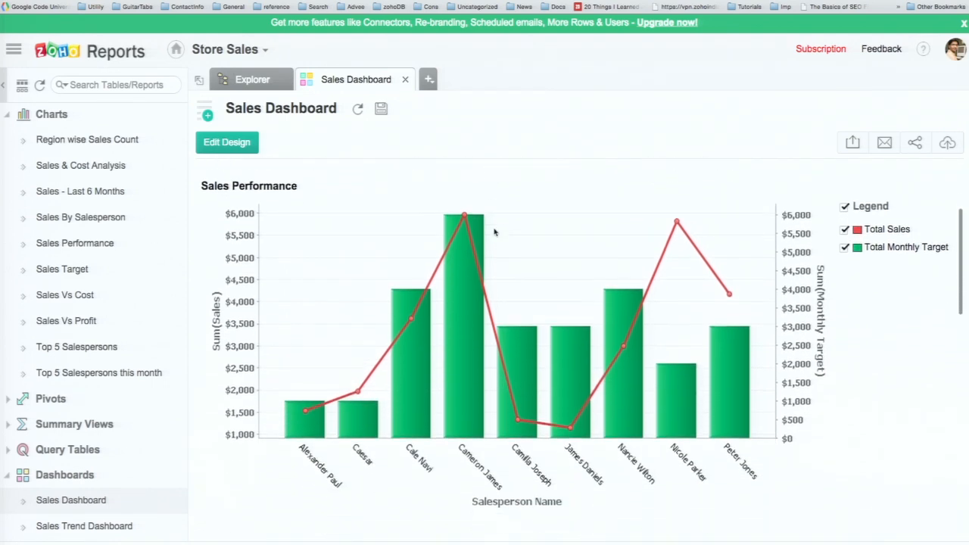
pyautogui.scroll(-5, 495, 232)
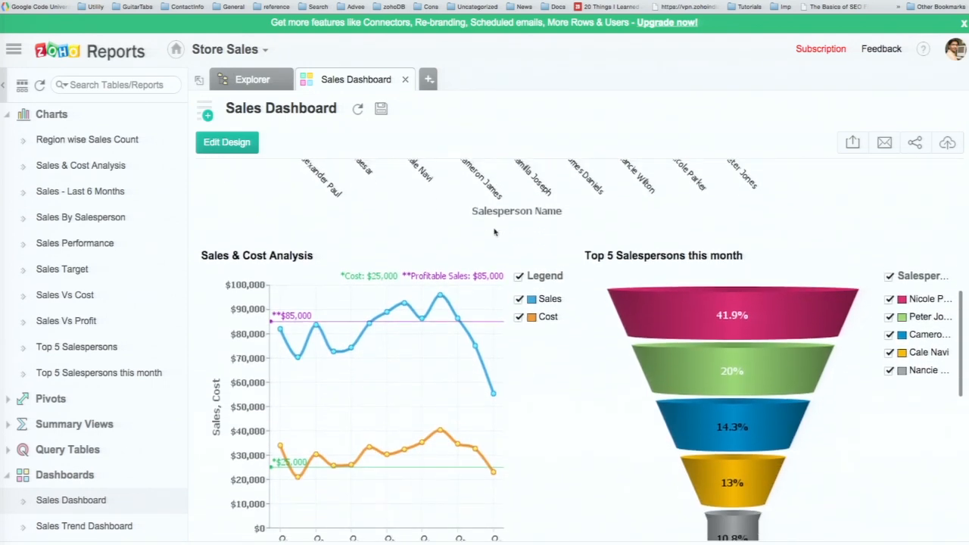
pyautogui.scroll(1, 494, 232)
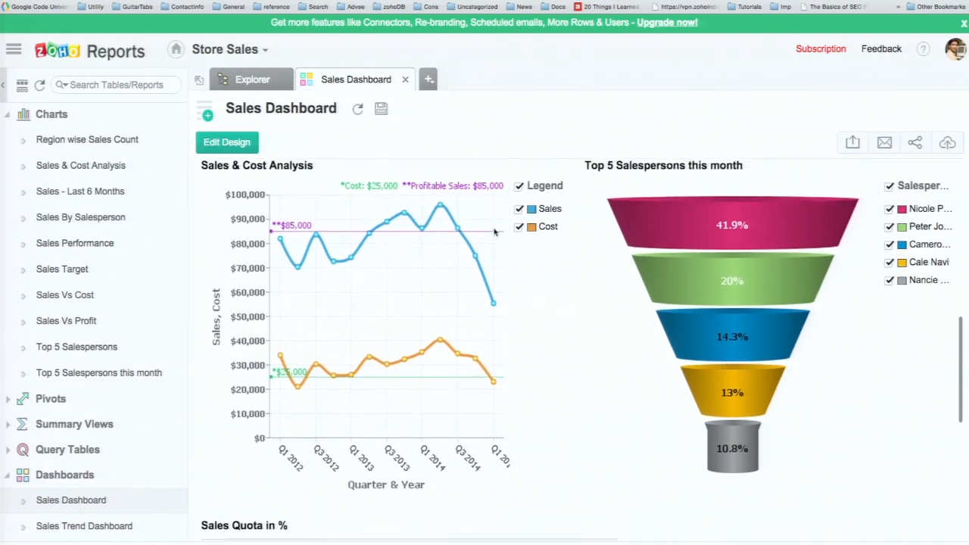
pyautogui.scroll(1, 495, 233)
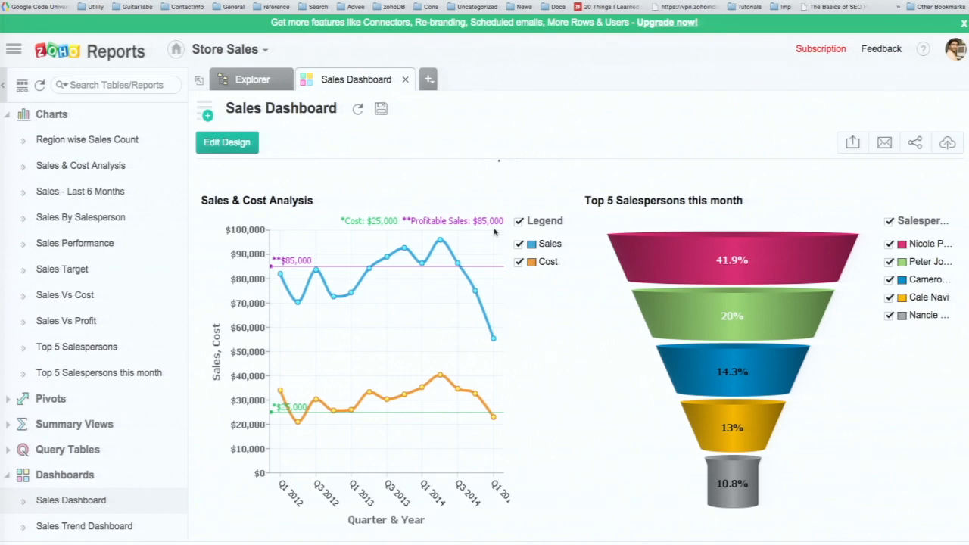
pyautogui.scroll(-4, 494, 233)
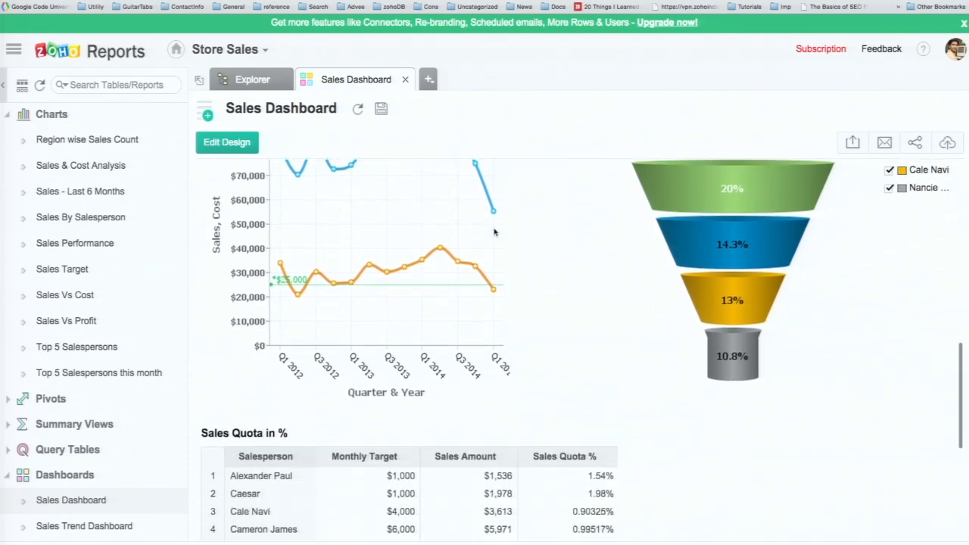
pyautogui.scroll(10, 494, 233)
pyautogui.scroll(3, 494, 233)
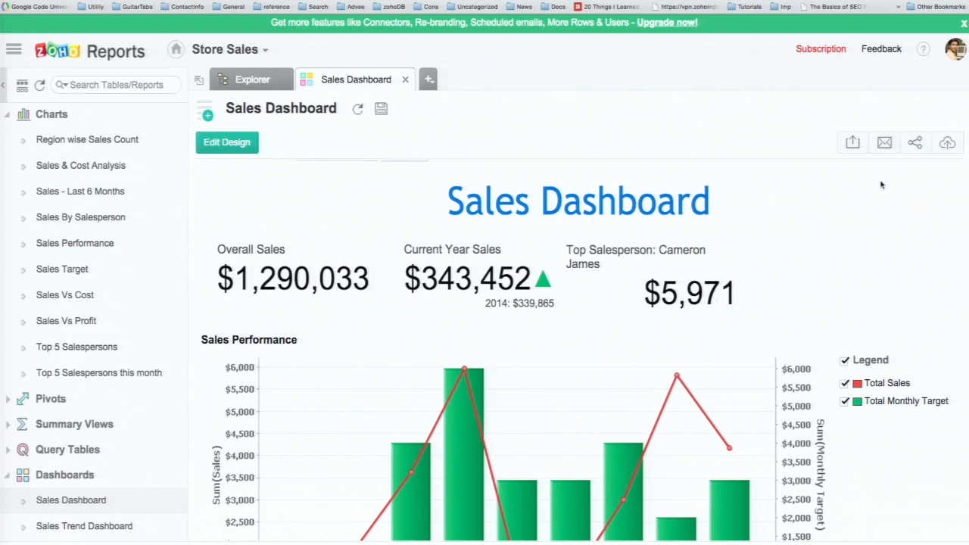
# Start sharing the Sales Dashboard with new users and enter the recipient's e-mail address
pyautogui.click(915, 142)
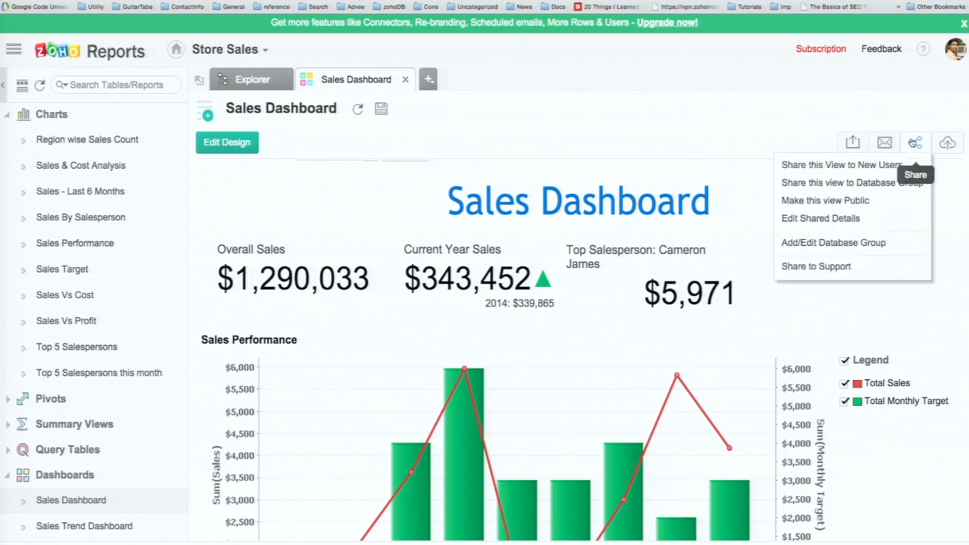
pyautogui.click(869, 163)
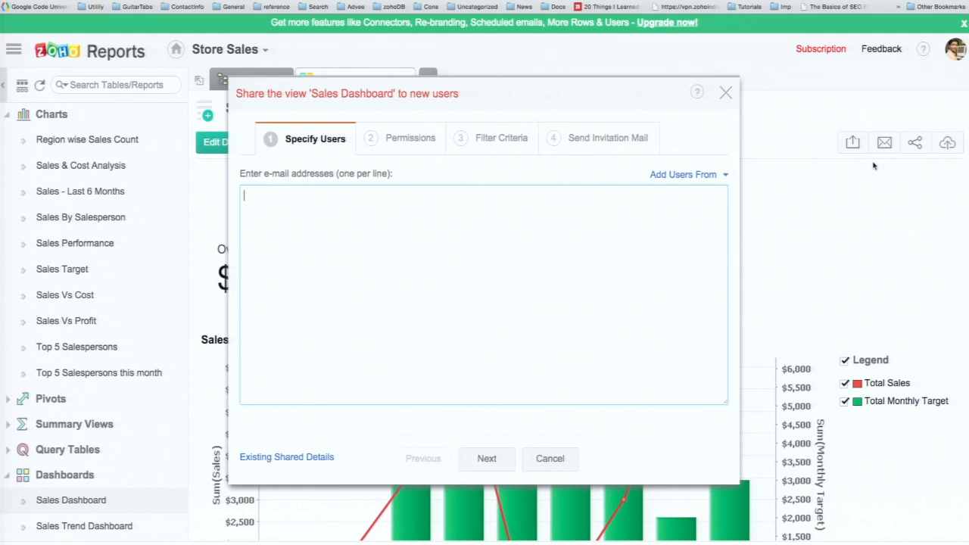
pyautogui.write('anand')
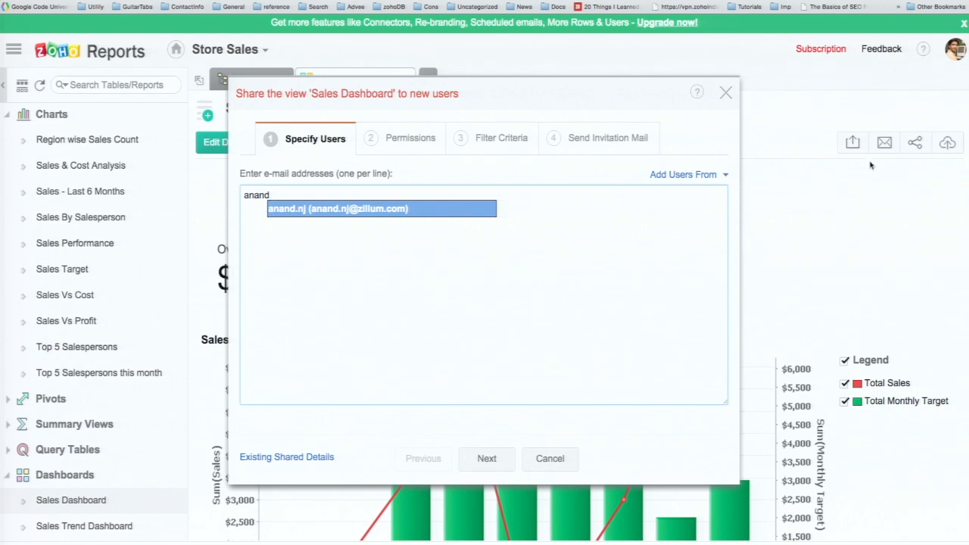
pyautogui.click(427, 212)
# Grant the Export Data and View Underlying Data permissions, accepting the preselected columns for the underlying data
pyautogui.click(399, 146)
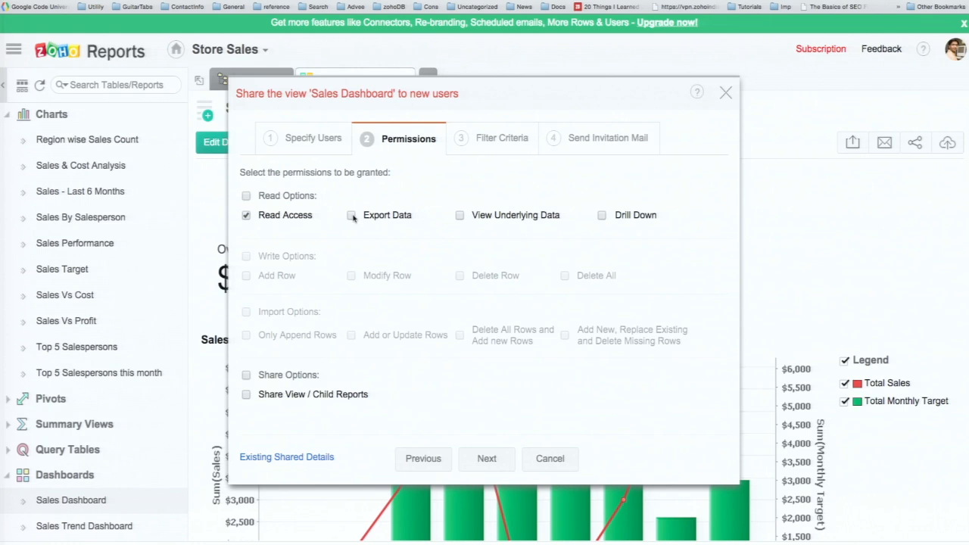
pyautogui.click(471, 218)
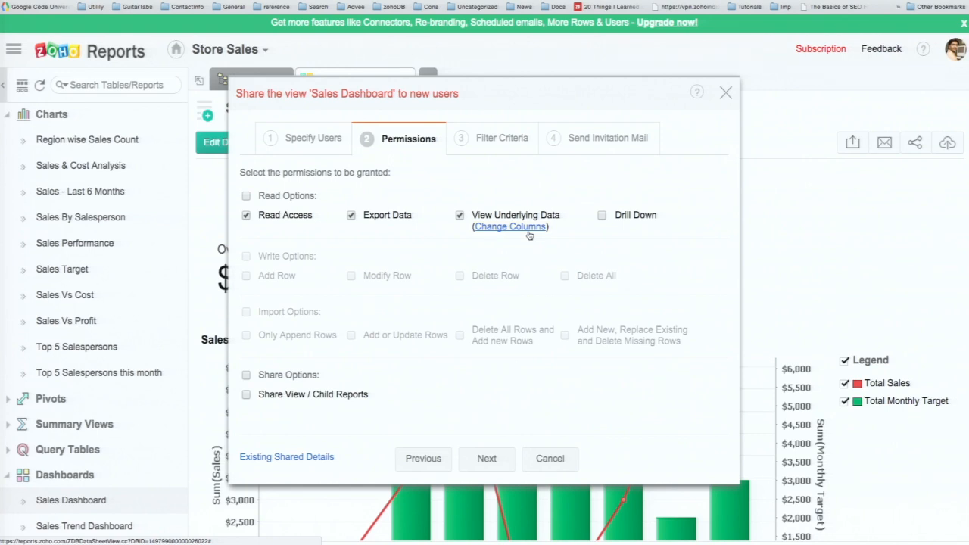
pyautogui.click(528, 227)
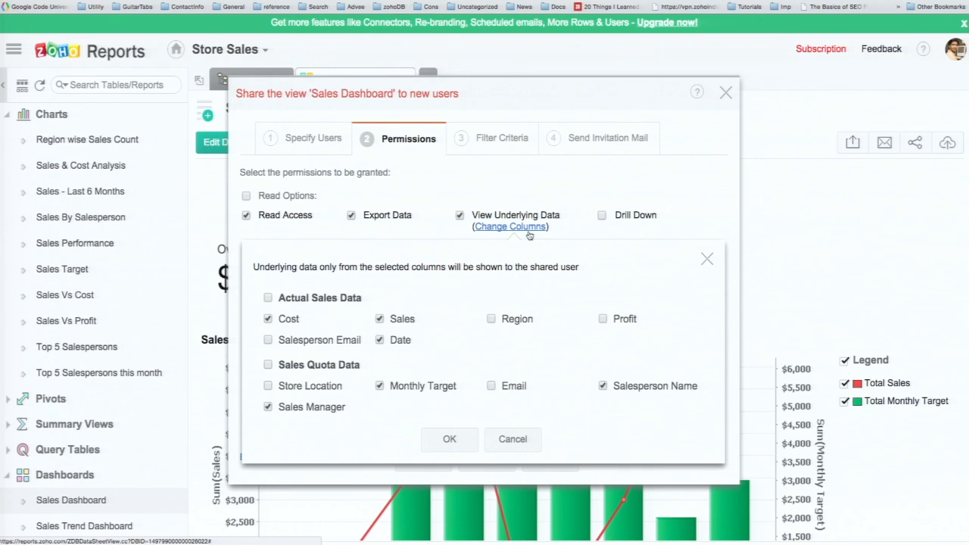
pyautogui.click(451, 440)
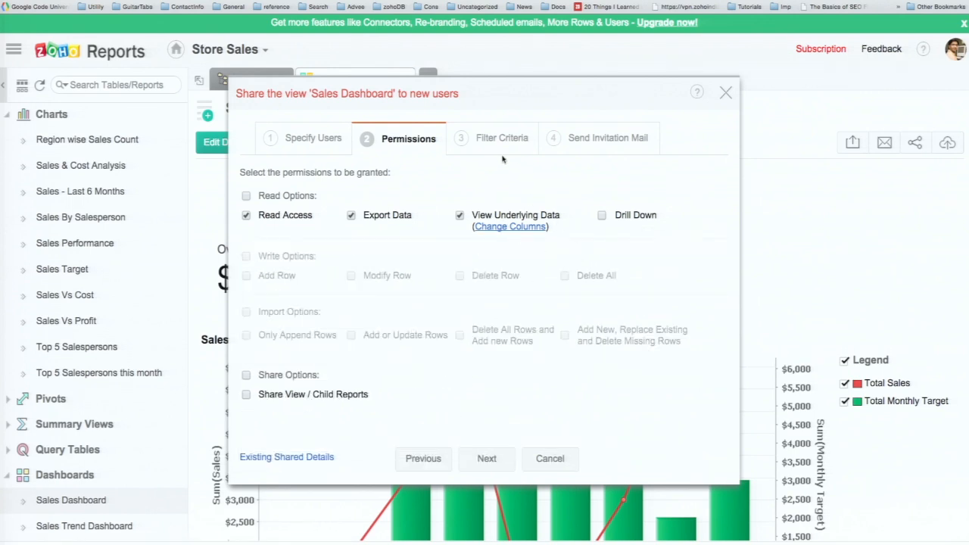
# Restrict the shared view with the filter criteria "Actual Sales Data"."Region"='West'
pyautogui.click(500, 151)
pyautogui.click(482, 396)
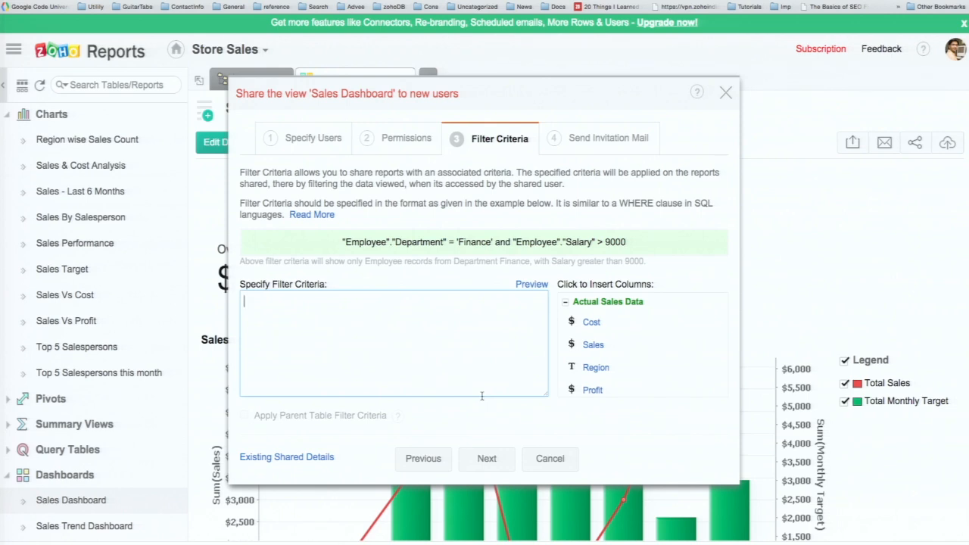
pyautogui.click(595, 367)
pyautogui.write('=')
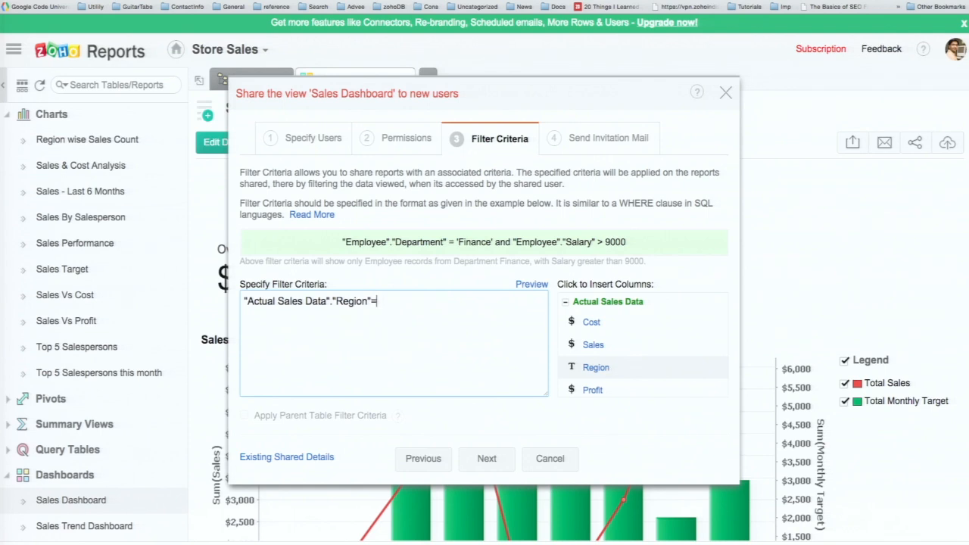
pyautogui.write("'West'")
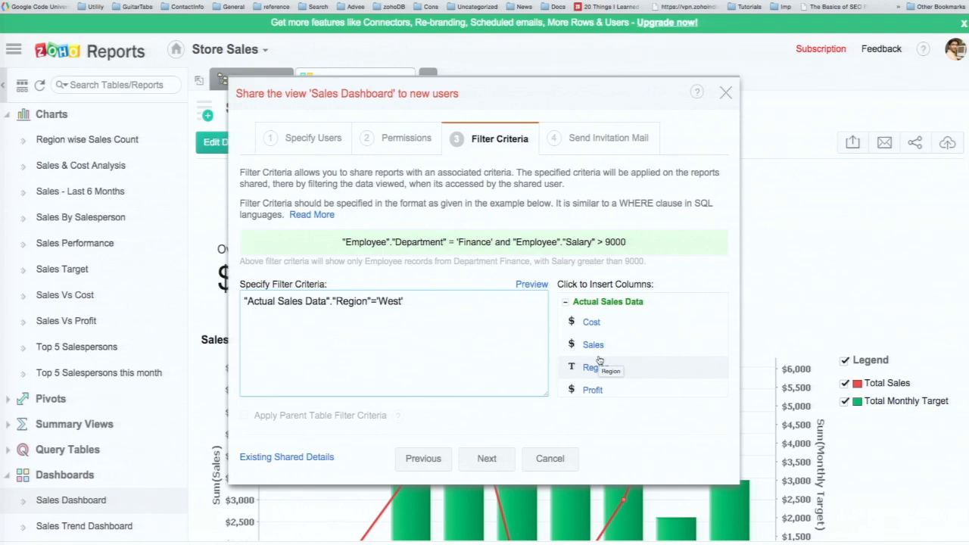
# Check the invitation mail, keep its default subject and message, and share the dashboard
pyautogui.click(488, 462)
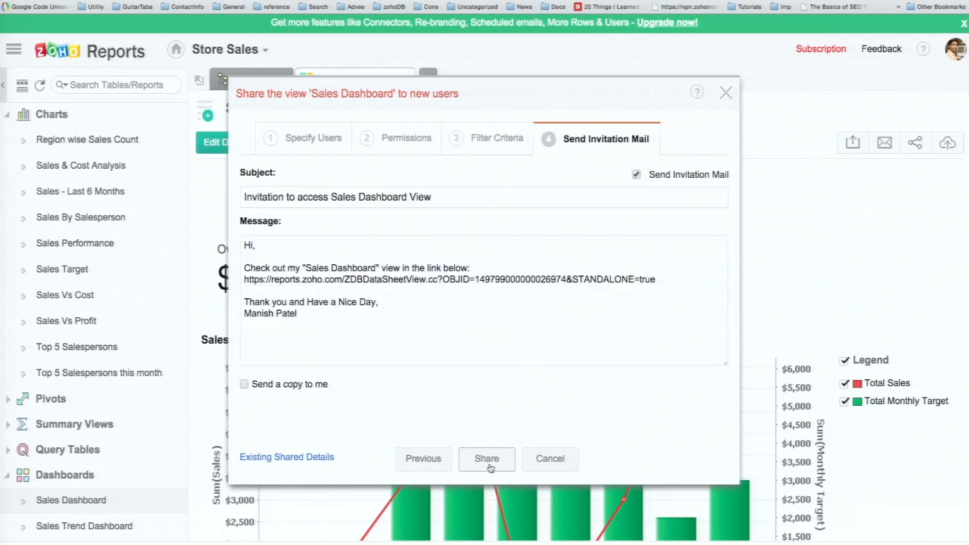
pyautogui.doubleClick(467, 196)
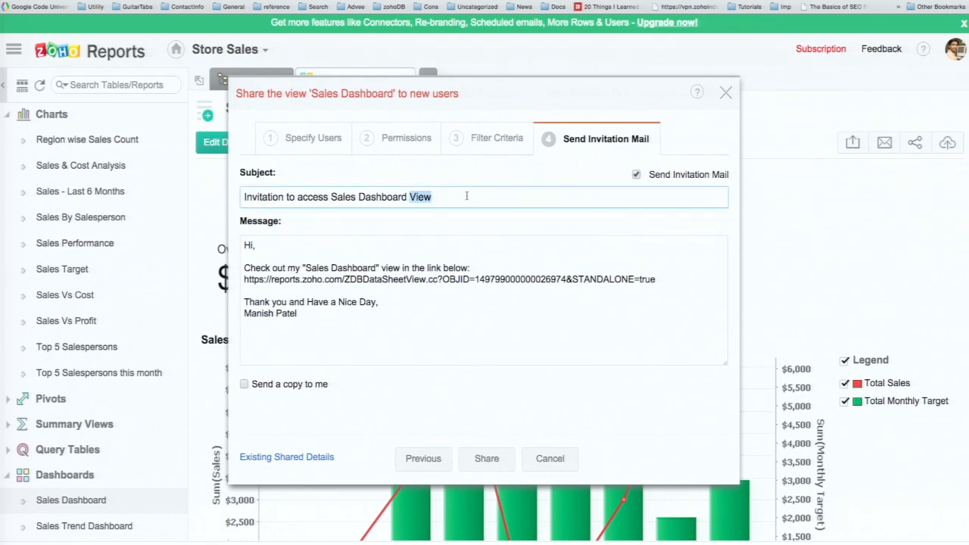
pyautogui.click(466, 196)
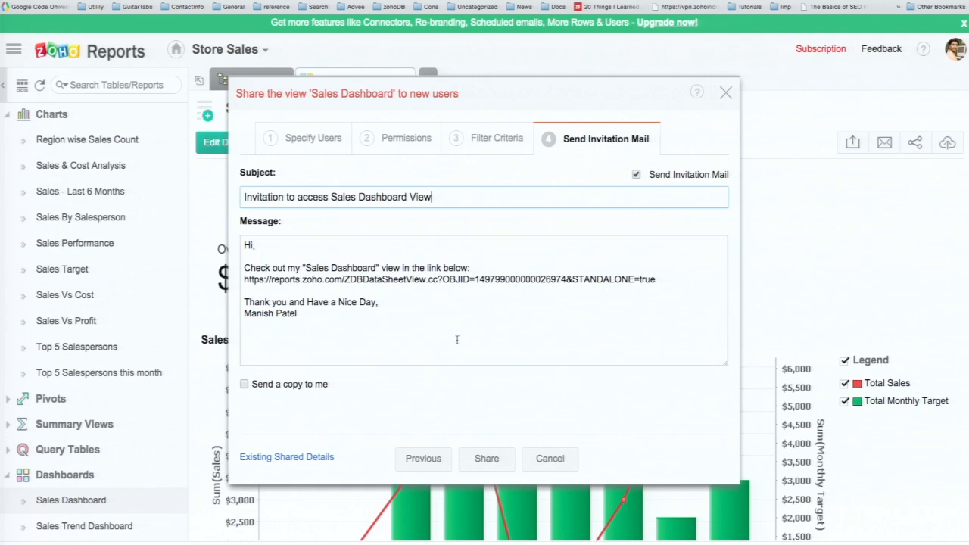
pyautogui.click(489, 466)
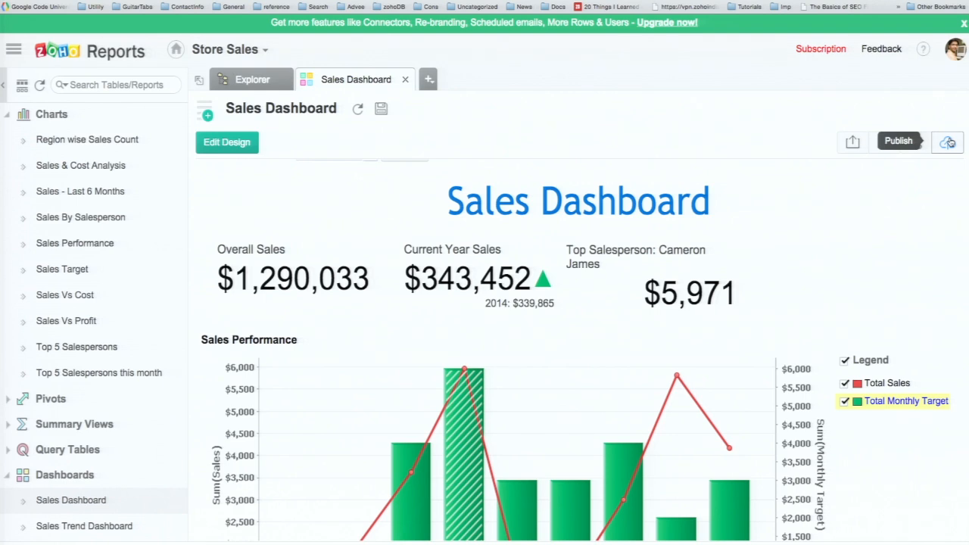
# View the HTML embed snippet for the Sales Dashboard and close it without changing its options
pyautogui.click(950, 143)
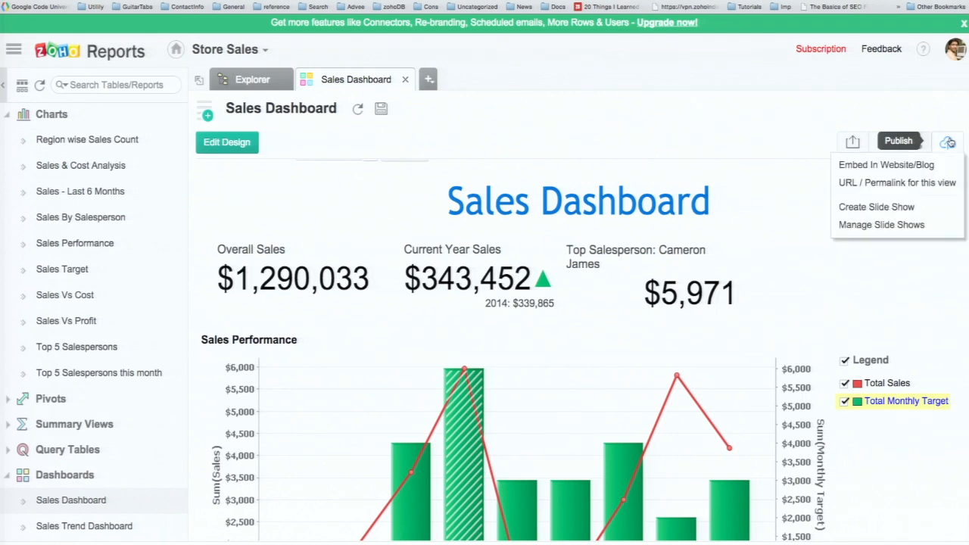
pyautogui.click(914, 172)
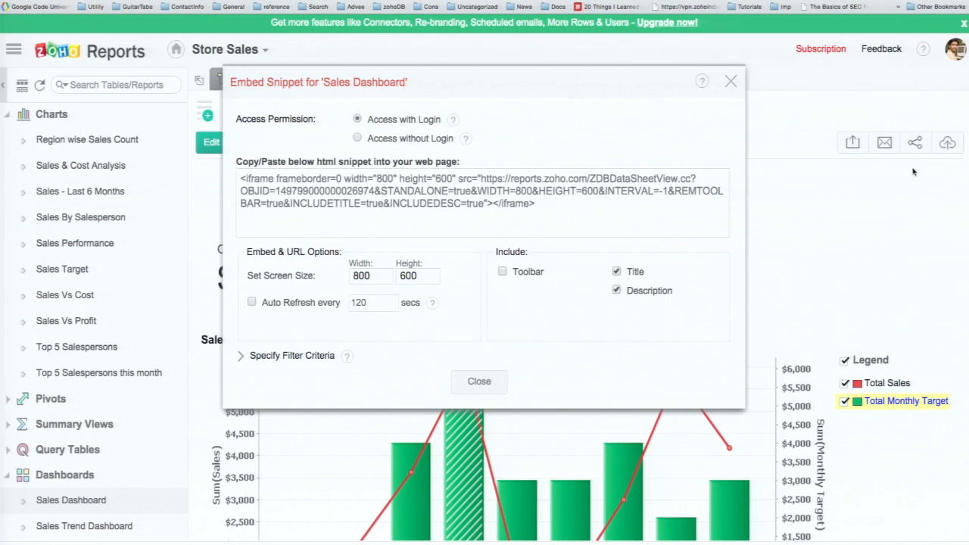
pyautogui.click(730, 82)
# Open the Sales Dashboard's access URL and set its access permission to Access without Login
pyautogui.click(947, 144)
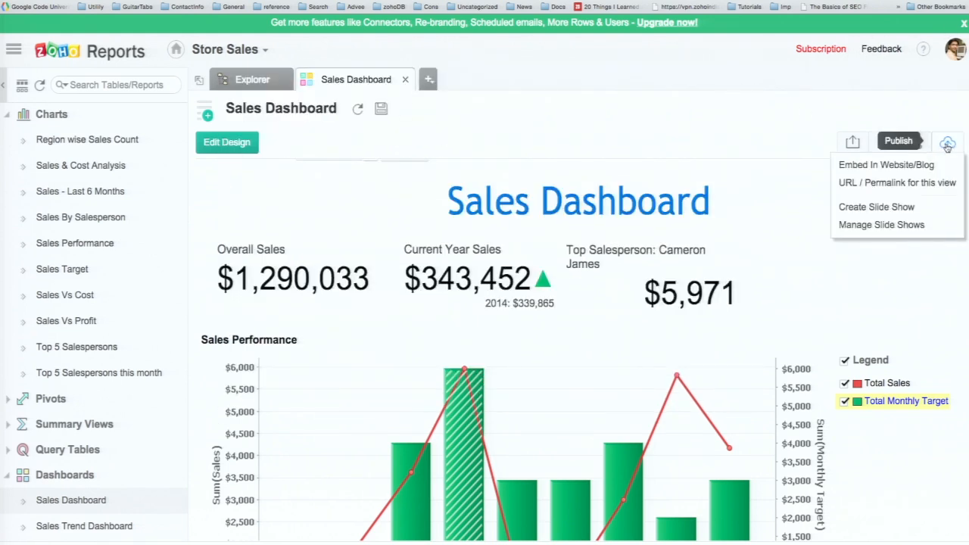
pyautogui.click(926, 183)
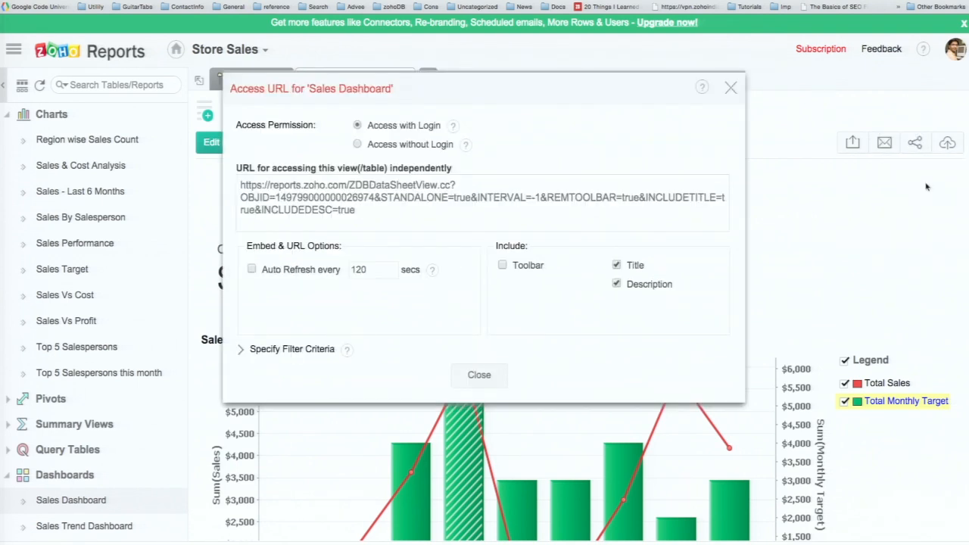
pyautogui.click(357, 144)
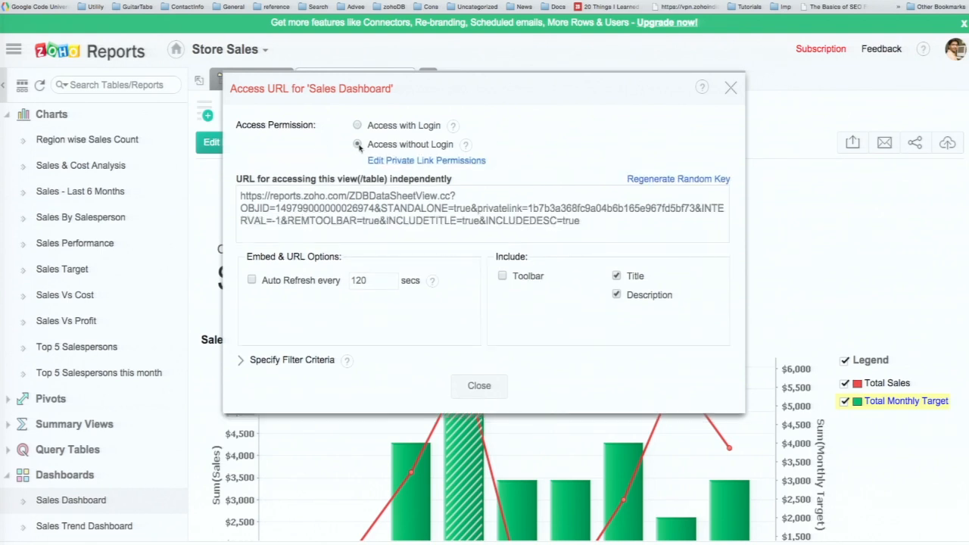